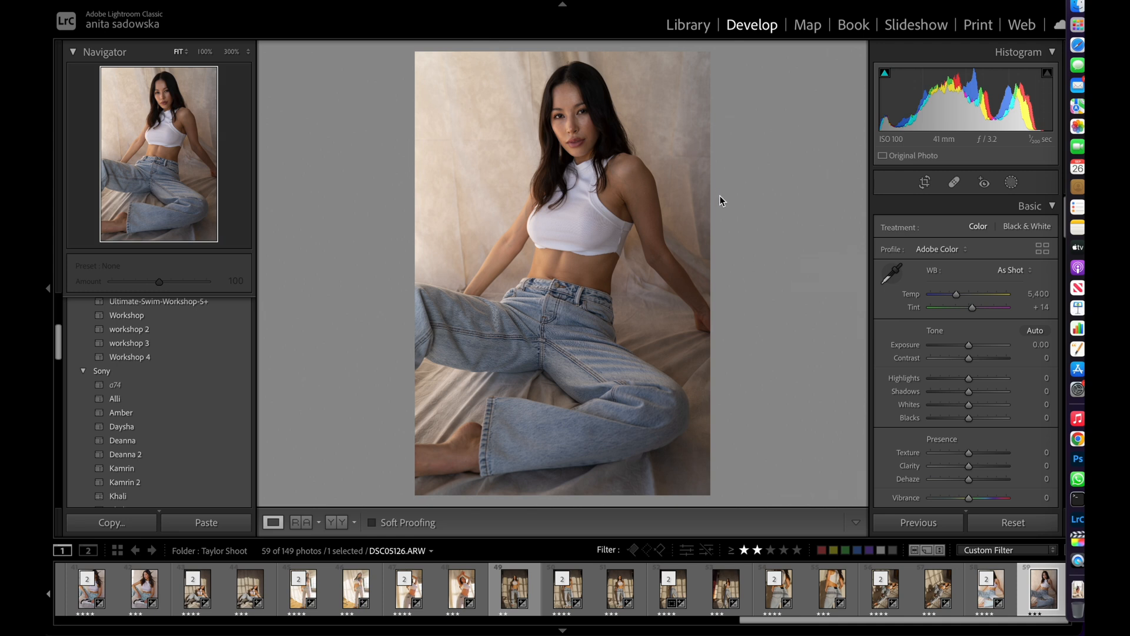
Preview the camera profiles in the Profile Browser, apply Camera Portrait to the photo, and compare it with the original
left_click(949, 250)
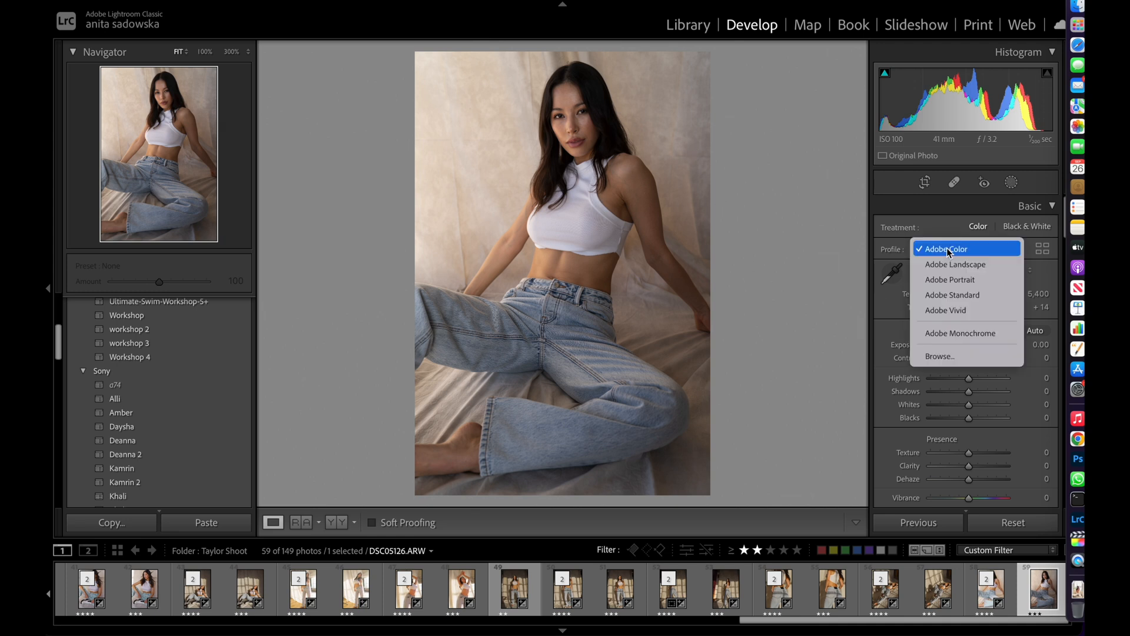
left_click(945, 356)
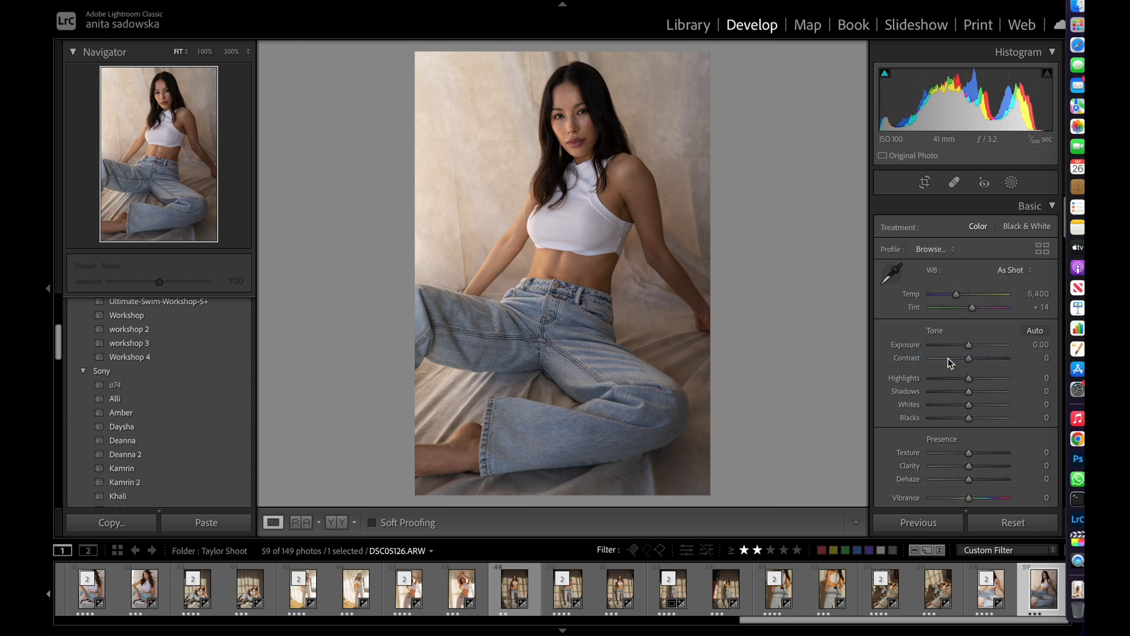
scroll(994, 401, "down", 5)
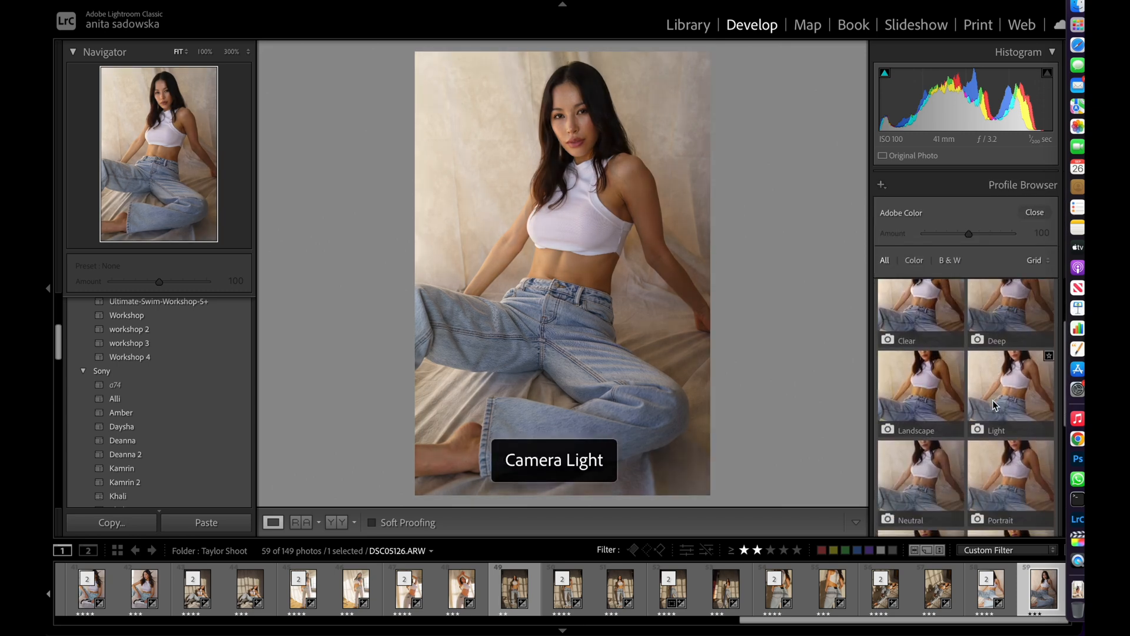
scroll(992, 400, "down", 2)
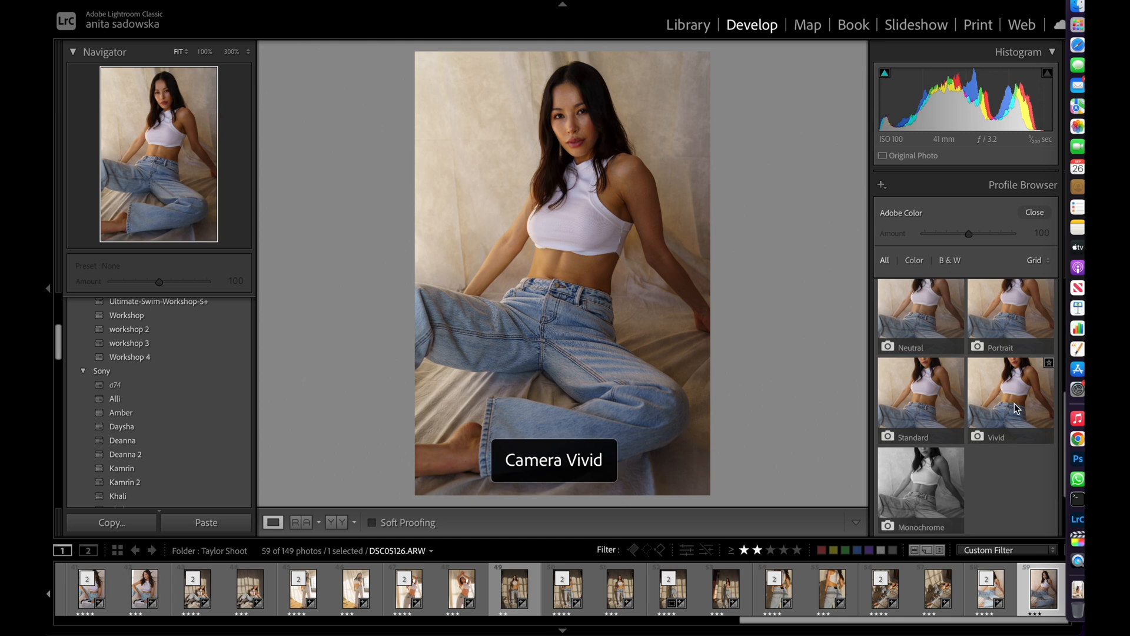
scroll(916, 409, "up", 2)
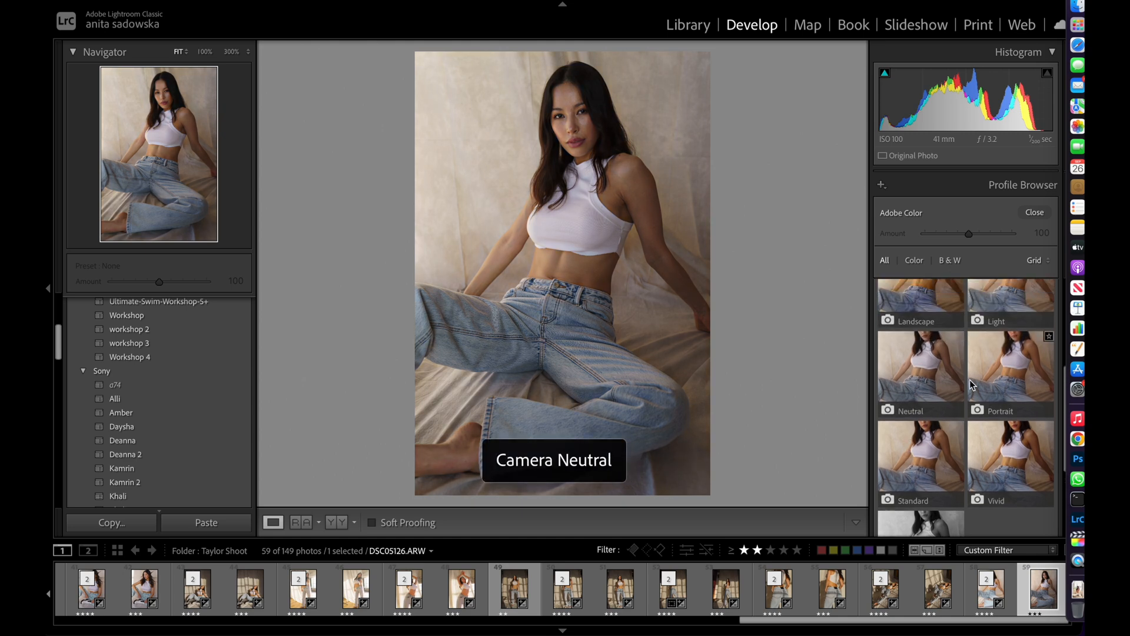
scroll(1005, 379, "up", 1)
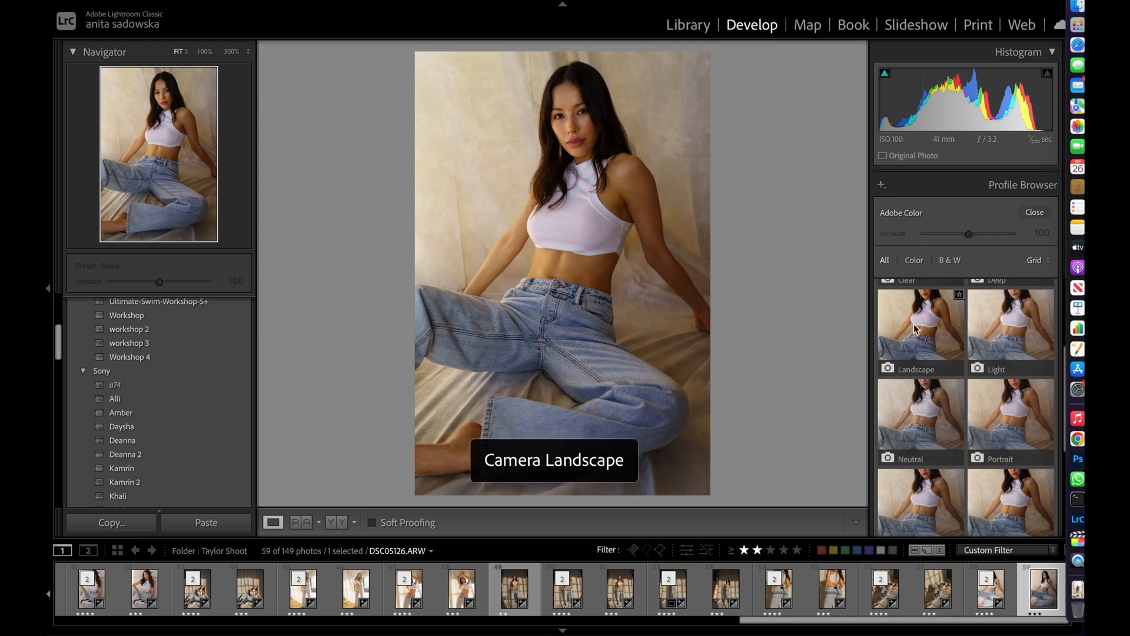
scroll(1006, 335, "down", 2)
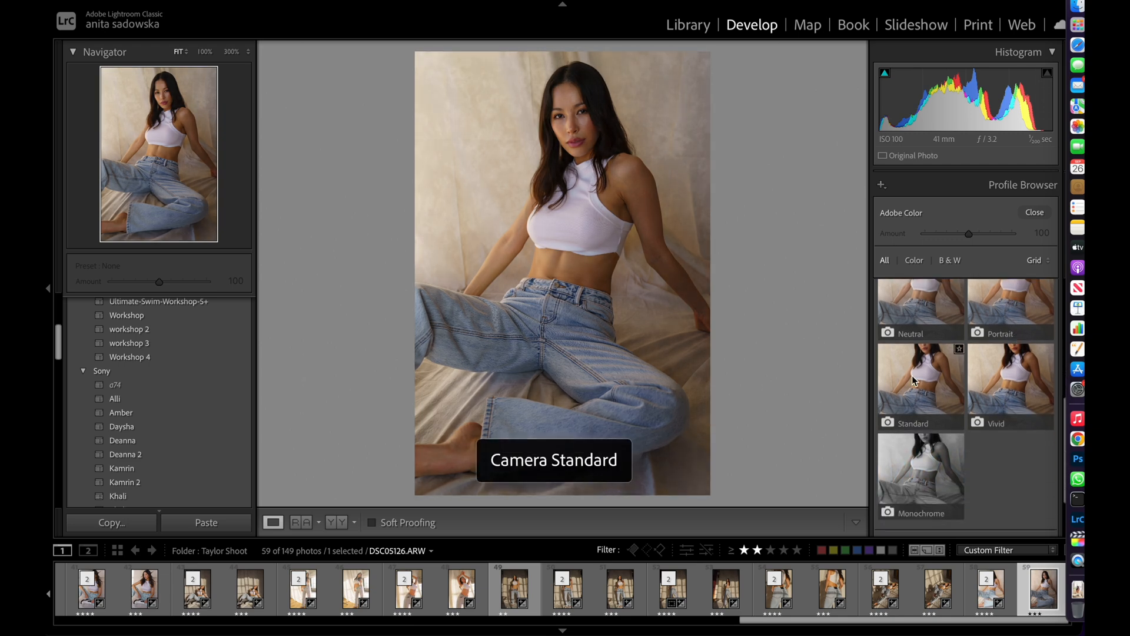
scroll(913, 375, "up", 2)
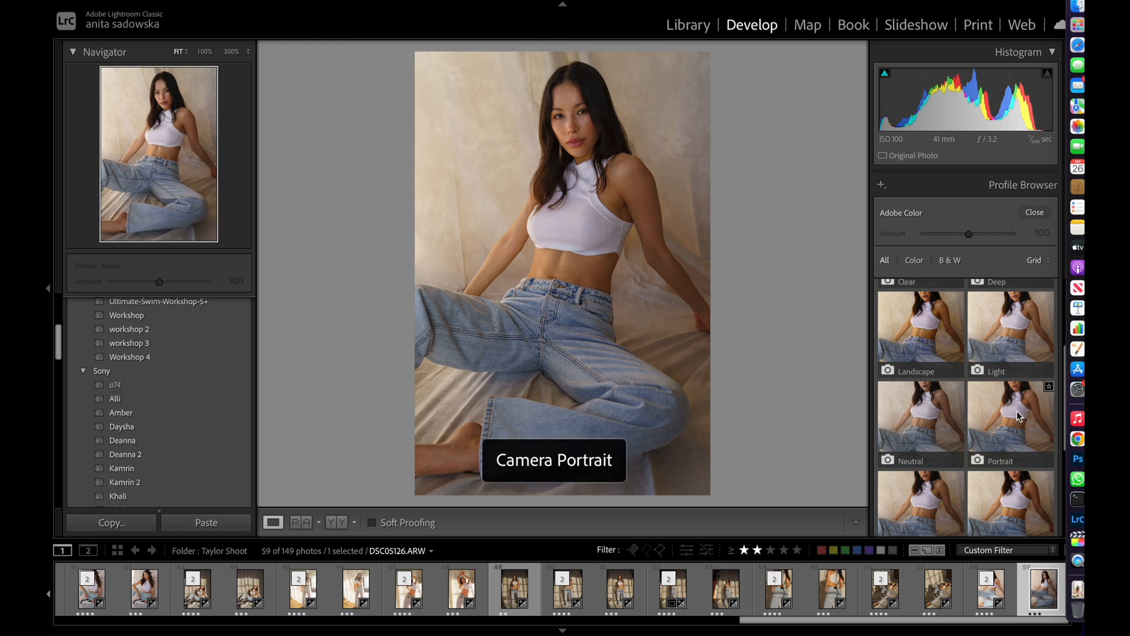
left_click(1008, 415)
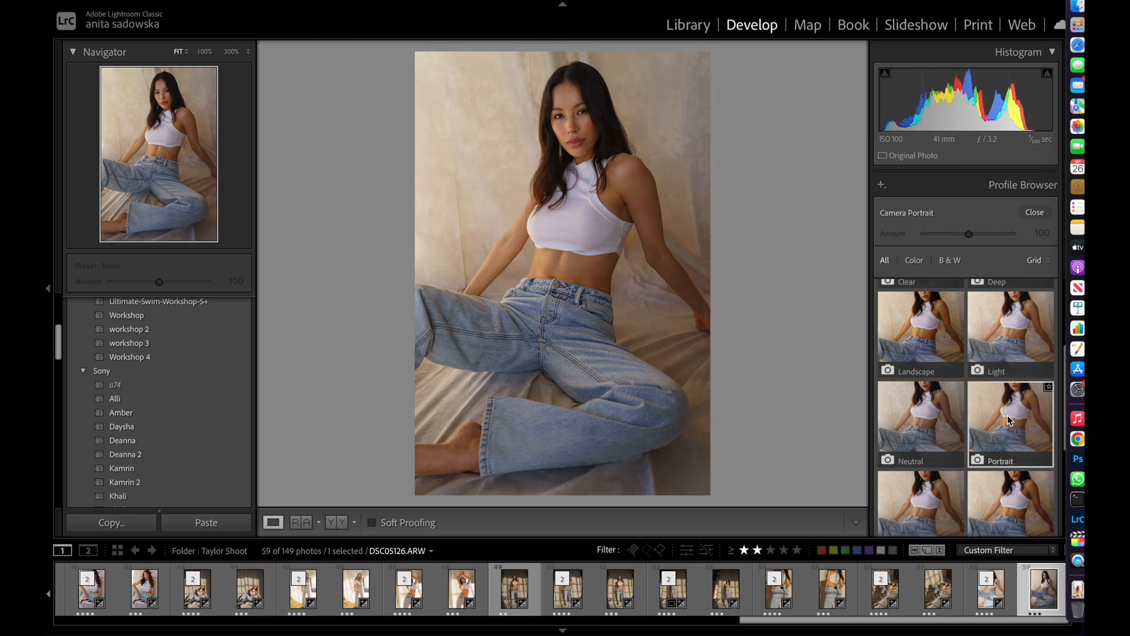
left_click(1034, 212)
key("backslash")
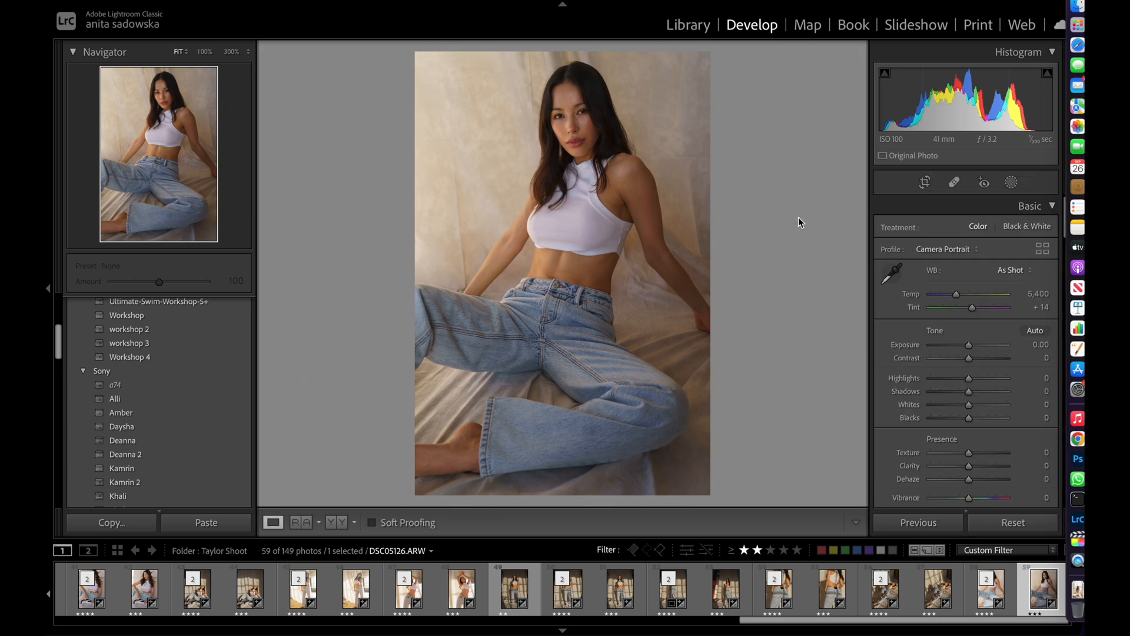
key("backslash")
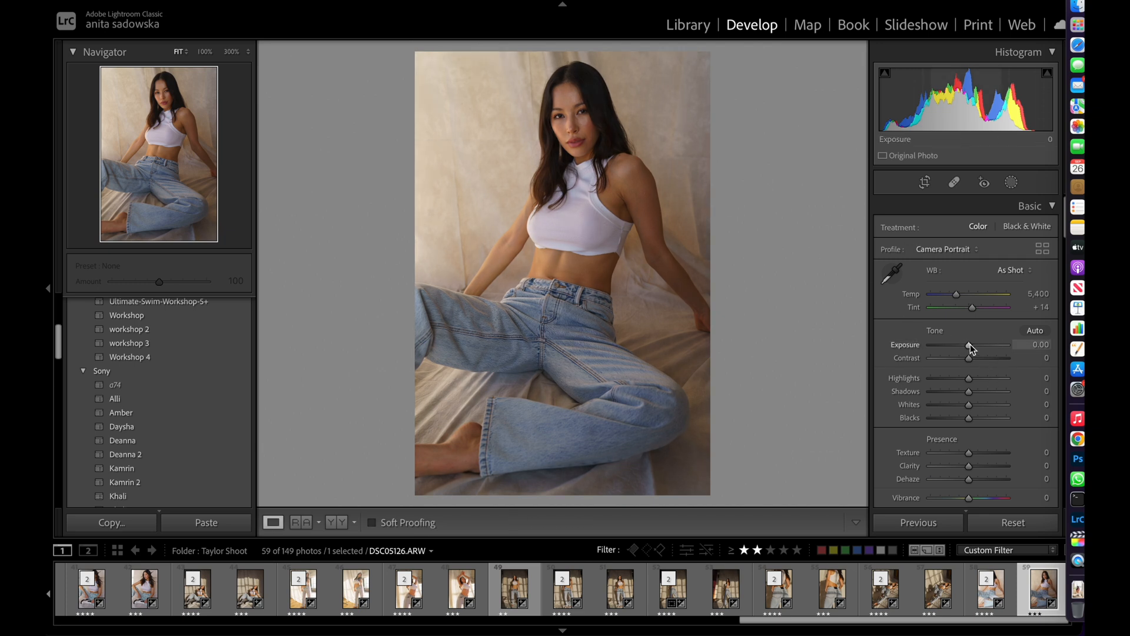
Set the photo's Exposure to +0.70, Highlights to -73, Shadows to +14, Whites to -56 and Blacks to -8
left_click_drag(969, 345, 971, 345)
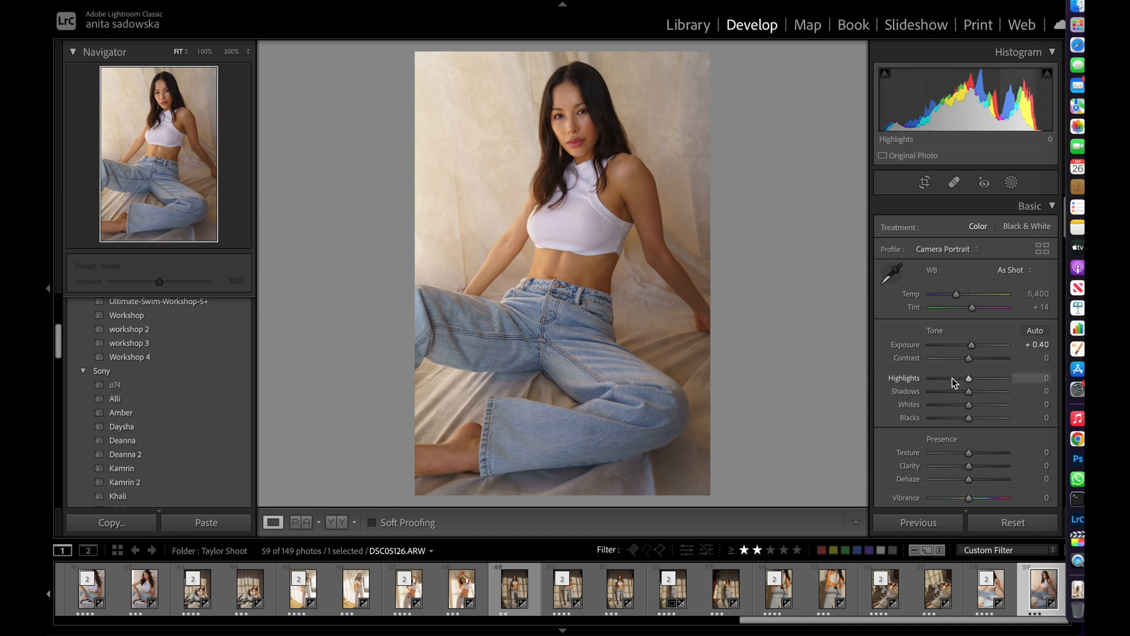
left_click(973, 393)
left_click_drag(973, 393, 978, 420)
left_click_drag(951, 376, 947, 405)
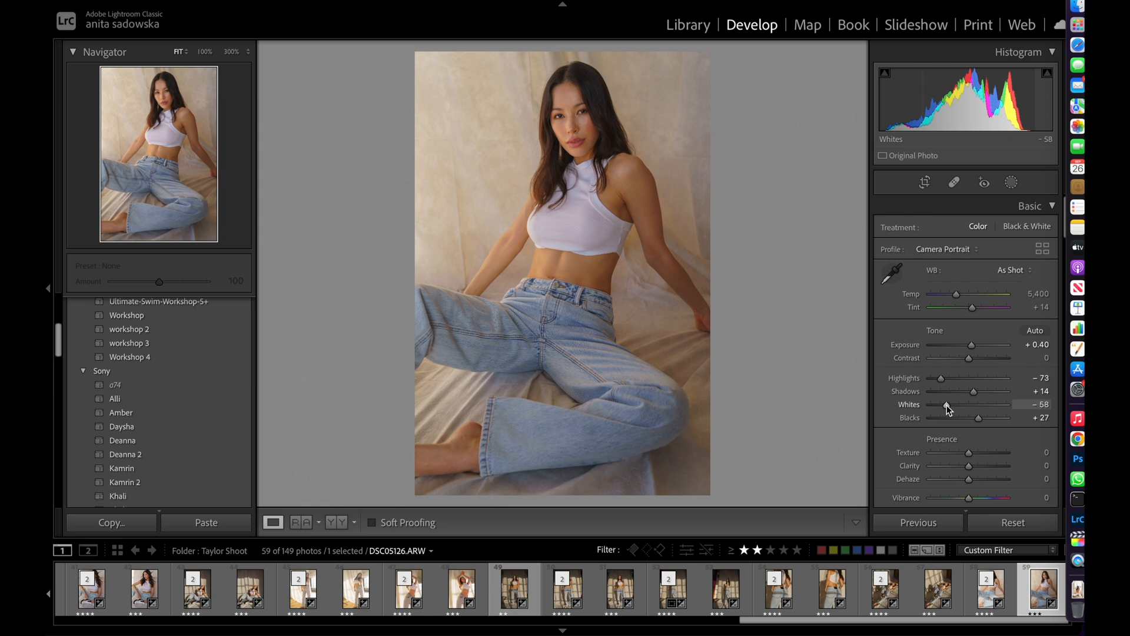
left_click_drag(972, 344, 975, 349)
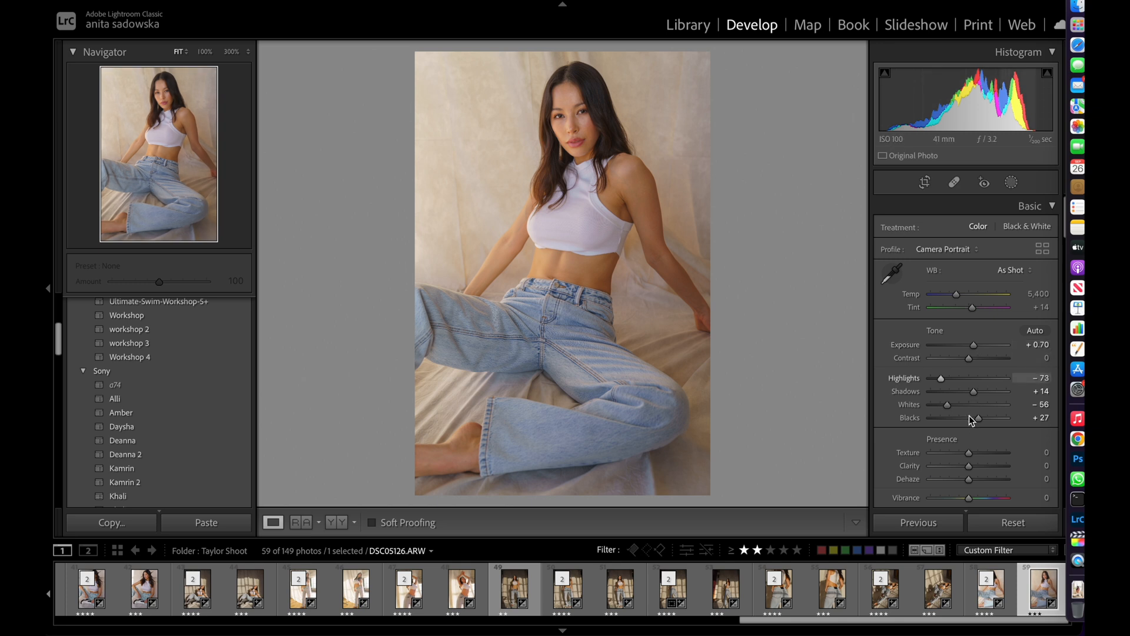
left_click_drag(977, 418, 963, 418)
Set Dehaze to +7, compare the photo before and after, and lower Vibrance to about -8
scroll(960, 418, "down", 5)
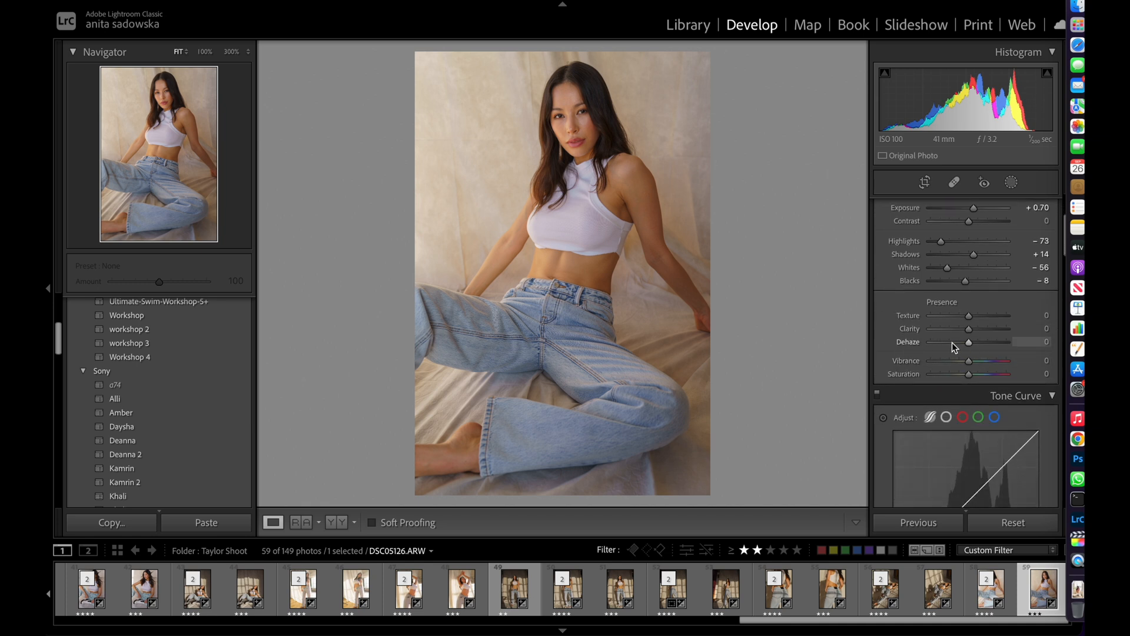
left_click_drag(974, 345, 972, 344)
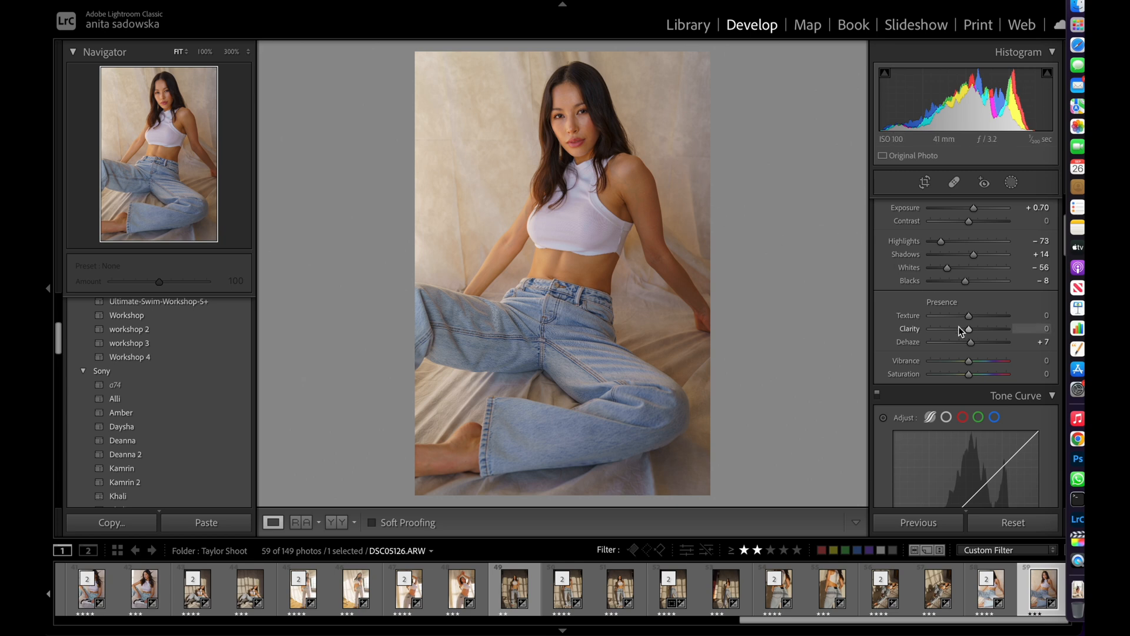
key("backslash")
key("backslash")
key("backslash")
key("backslash")
scroll(981, 330, "down", 2)
left_click_drag(968, 306, 966, 310)
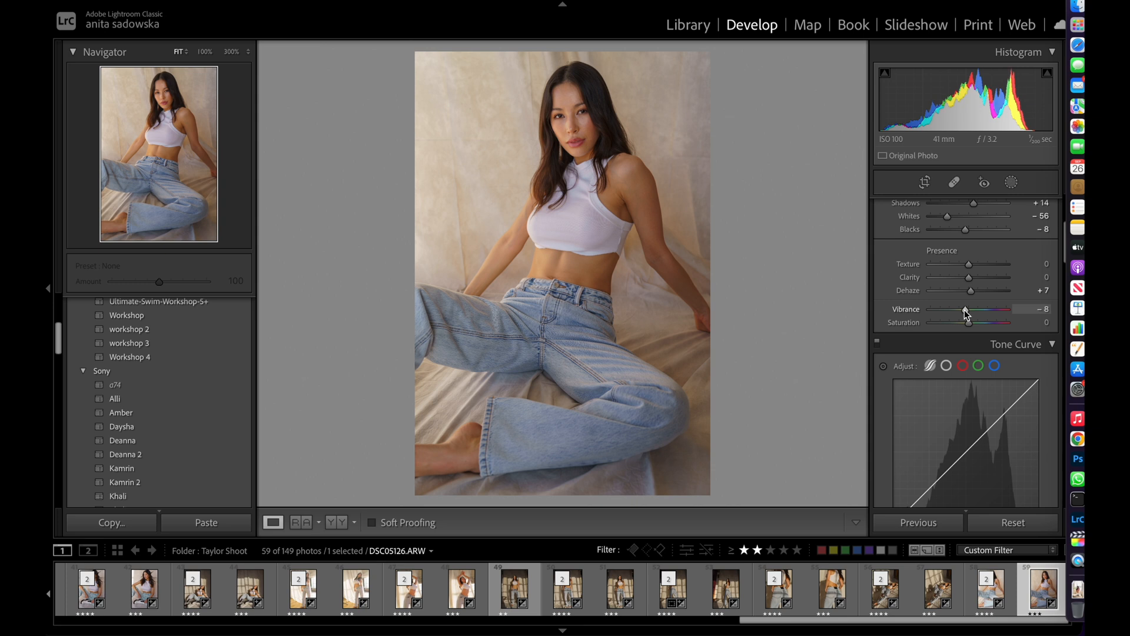
left_click_drag(964, 309, 965, 309)
Adjust the Orange colour range to Hue -10, Saturation -3 and Luminance -3
scroll(958, 299, "down", 1)
scroll(959, 299, "down", 10)
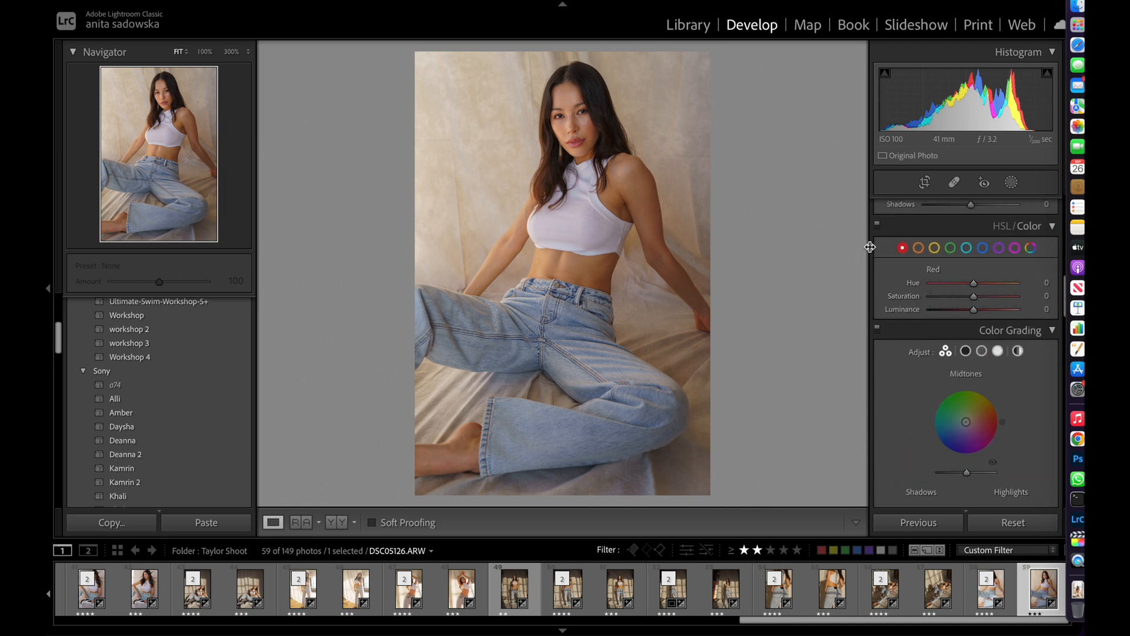
left_click(917, 250)
mouse_move(974, 282)
left_mouse_down()
mouse_move(948, 282)
mouse_move(1007, 284)
mouse_move(970, 284)
left_mouse_up()
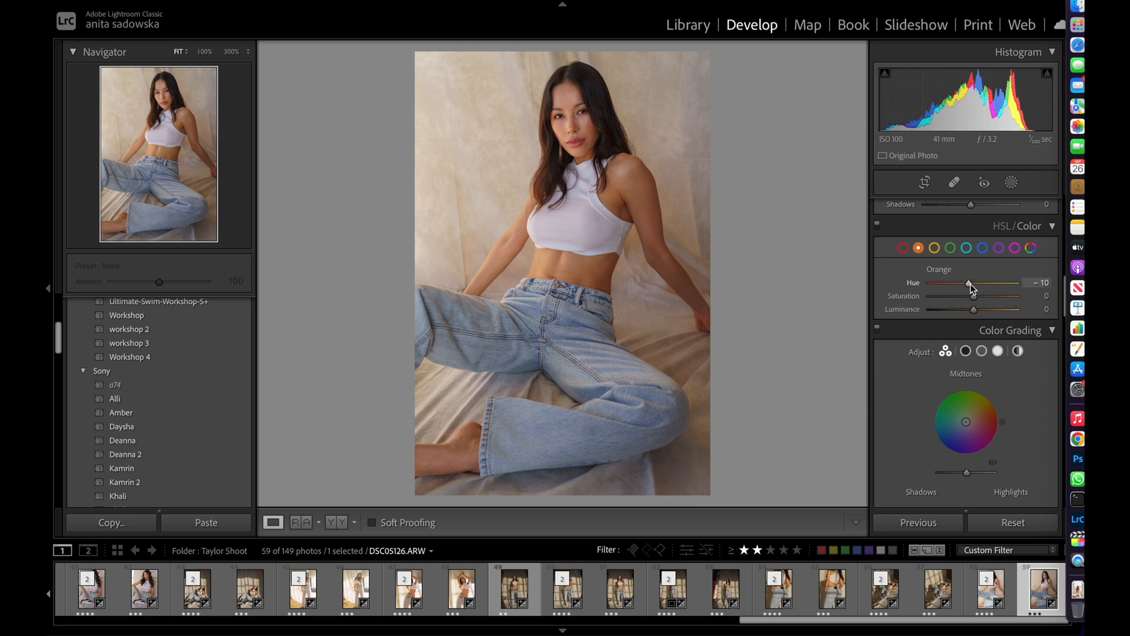
left_click_drag(970, 283, 972, 285)
mouse_move(973, 284)
left_mouse_down()
mouse_move(963, 298)
mouse_move(967, 285)
left_mouse_up()
mouse_move(972, 312)
left_mouse_down()
mouse_move(955, 319)
mouse_move(988, 319)
mouse_move(935, 321)
mouse_move(968, 317)
left_mouse_up()
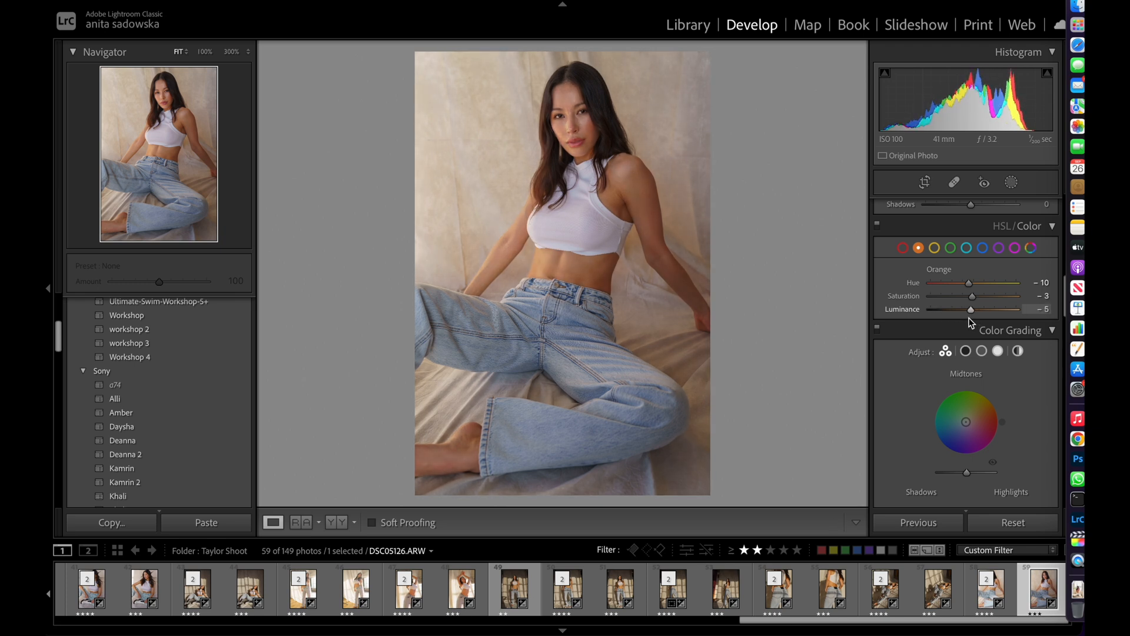
left_click_drag(968, 318, 970, 317)
Fine-tune the hue of the Yellow colour range
scroll(973, 259, "up", 1)
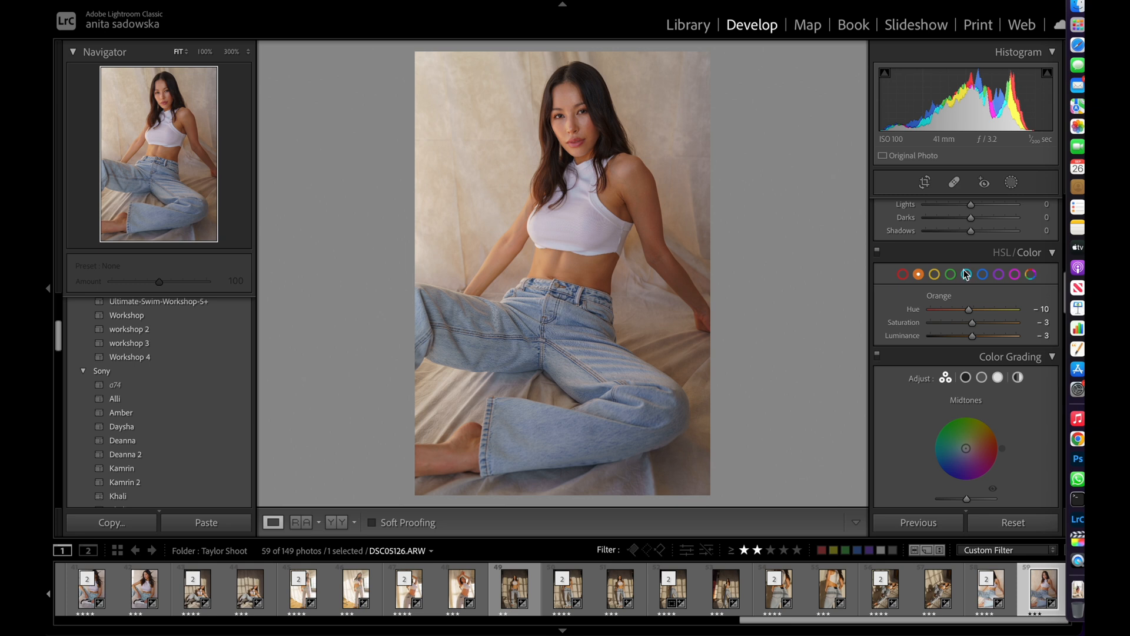
left_click(935, 276)
mouse_move(975, 310)
left_mouse_down()
mouse_move(989, 307)
mouse_move(944, 302)
mouse_move(990, 306)
mouse_move(903, 299)
mouse_move(979, 289)
left_mouse_up()
Set the Red colour range's Hue to -4 and check the model's face up close
left_click(902, 274)
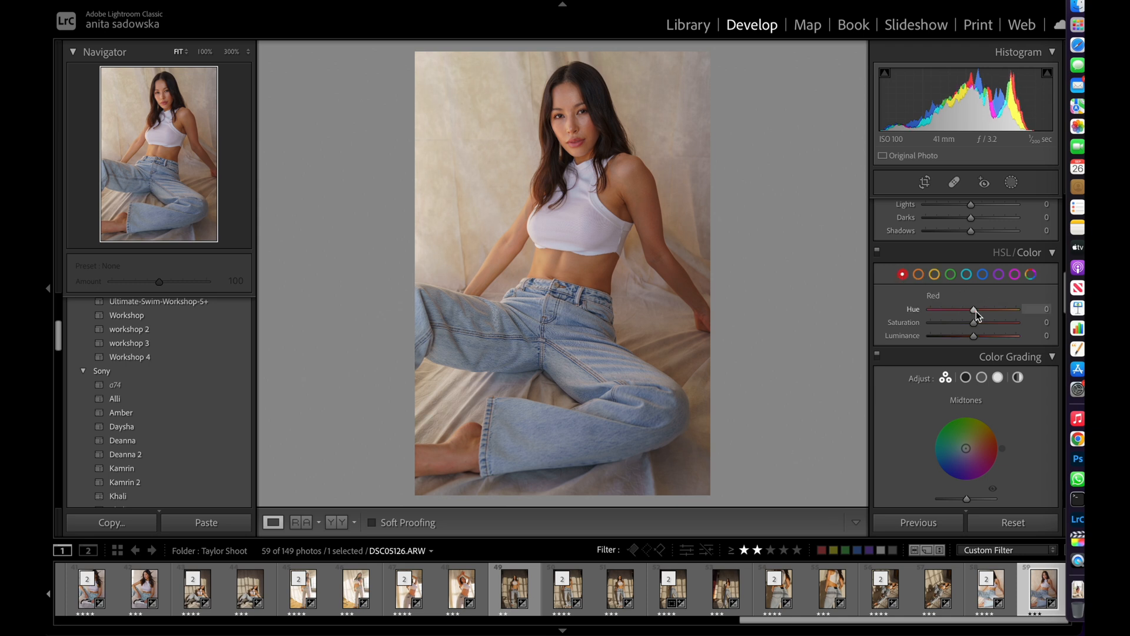
mouse_move(973, 310)
left_mouse_down()
mouse_move(940, 309)
mouse_move(1014, 302)
mouse_move(946, 305)
mouse_move(976, 307)
mouse_move(966, 307)
left_mouse_up()
left_click_drag(994, 304, 978, 309)
left_click(574, 139)
left_click(587, 165)
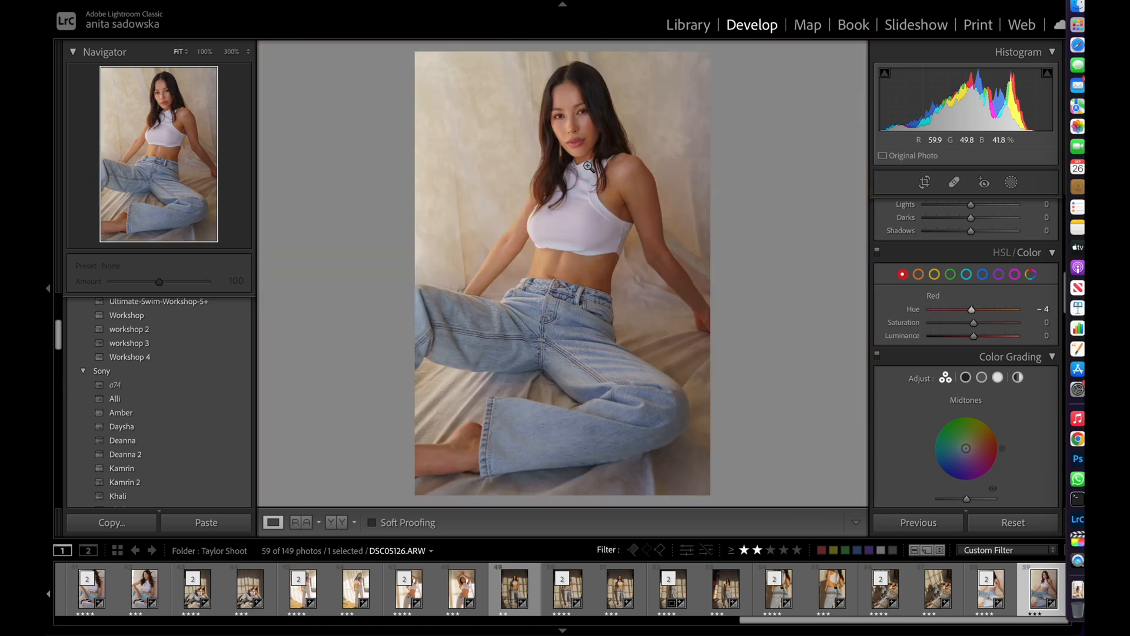
Adjust the Blue colour range of the jeans to Hue -14 and Saturation +1
scroll(954, 322, "down", 2)
scroll(954, 323, "up", 2)
scroll(952, 319, "up", 1)
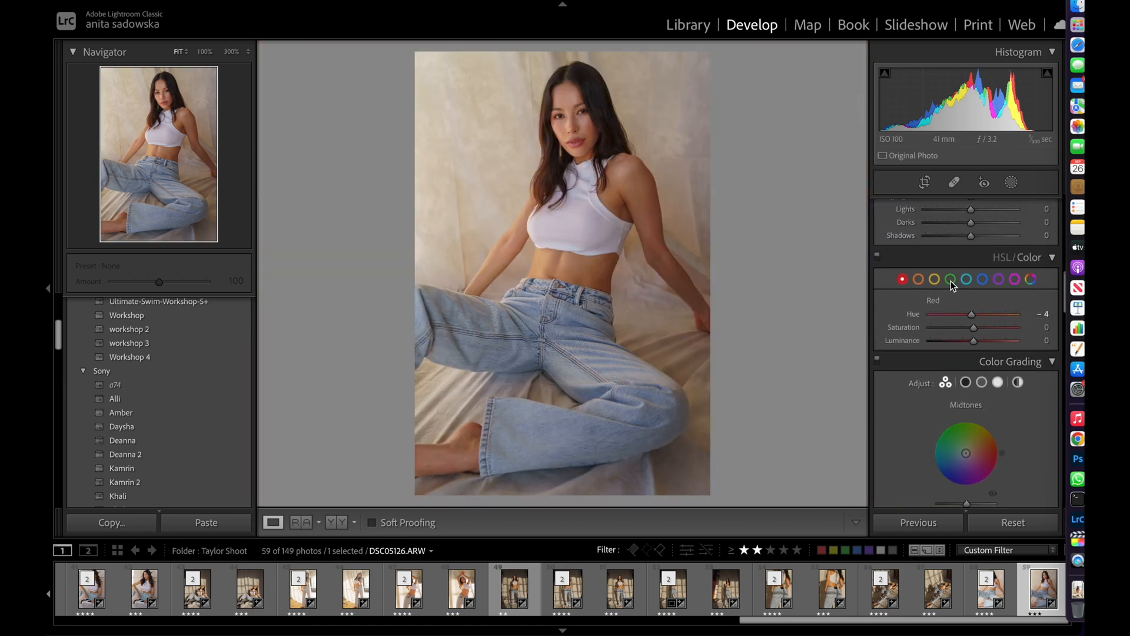
left_click(983, 281)
left_click(966, 280)
left_click(984, 280)
mouse_move(974, 315)
left_mouse_down()
mouse_move(1030, 317)
mouse_move(934, 323)
mouse_move(970, 323)
left_mouse_up()
left_click_drag(974, 333, 913, 333)
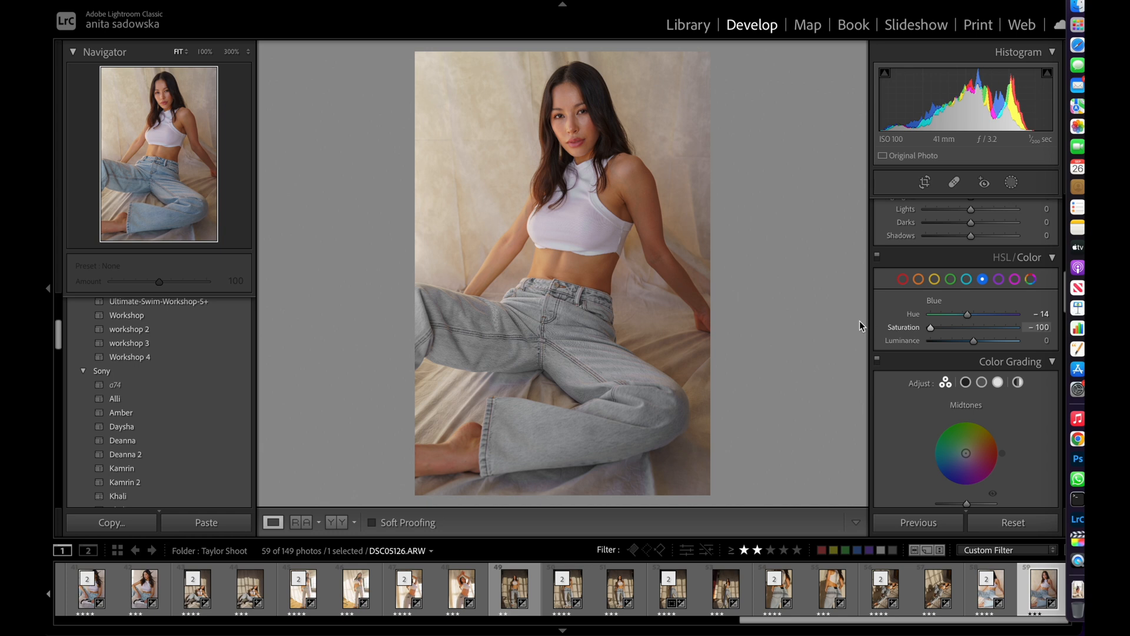
left_click_drag(1041, 333, 974, 326)
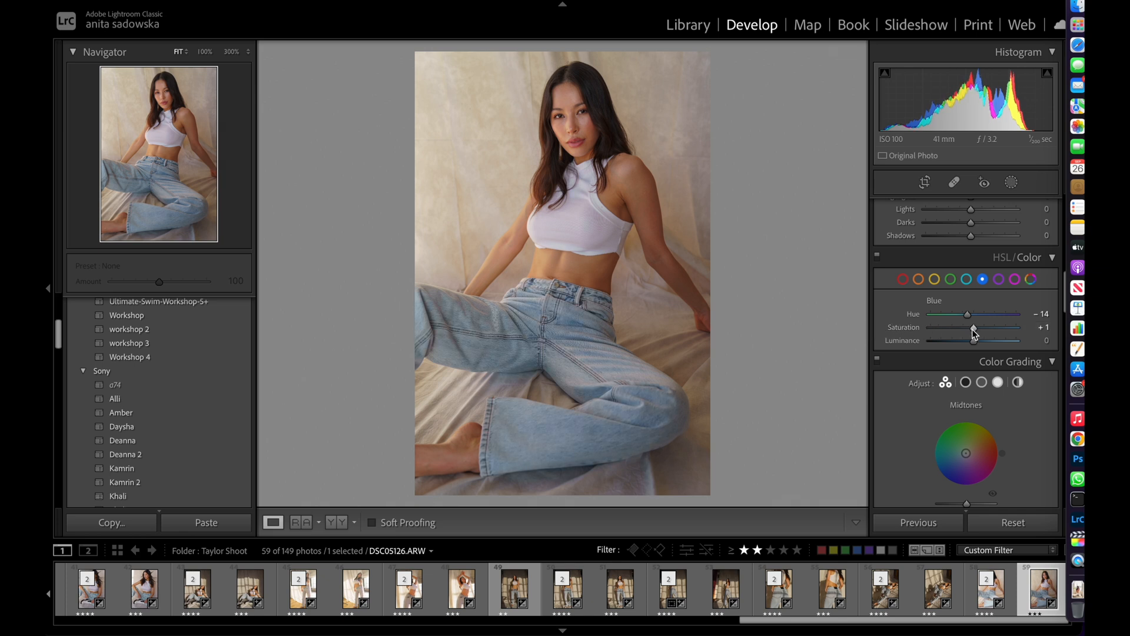
scroll(970, 334, "down", 3)
scroll(970, 334, "down", 5)
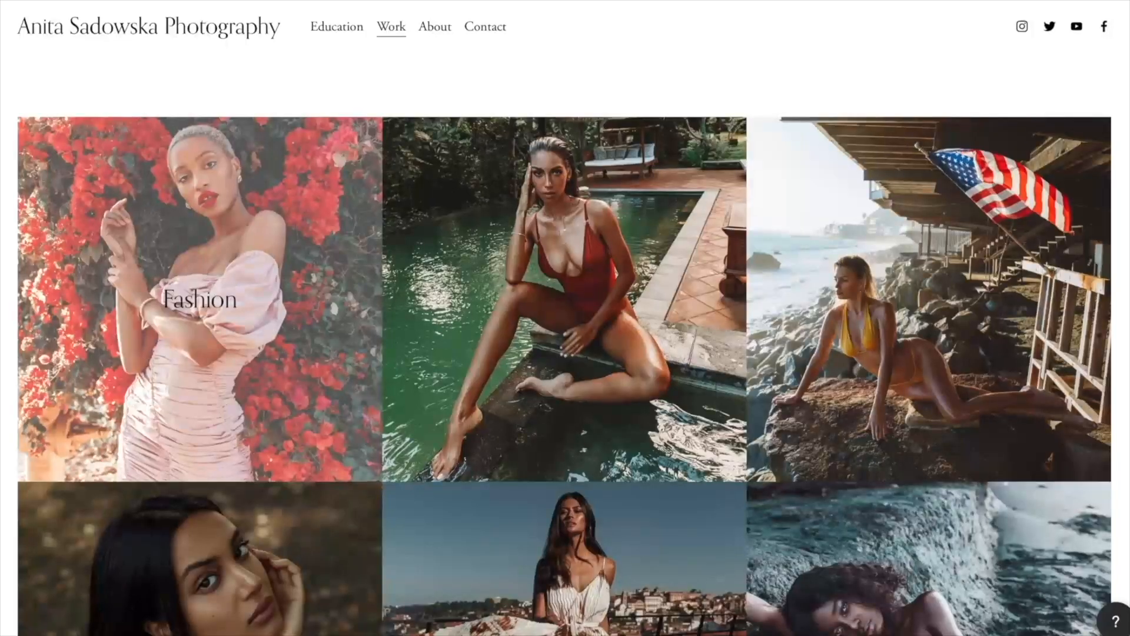
Switch to the photography portfolio website, open the Fashion gallery and look through its images
left_click(200, 299)
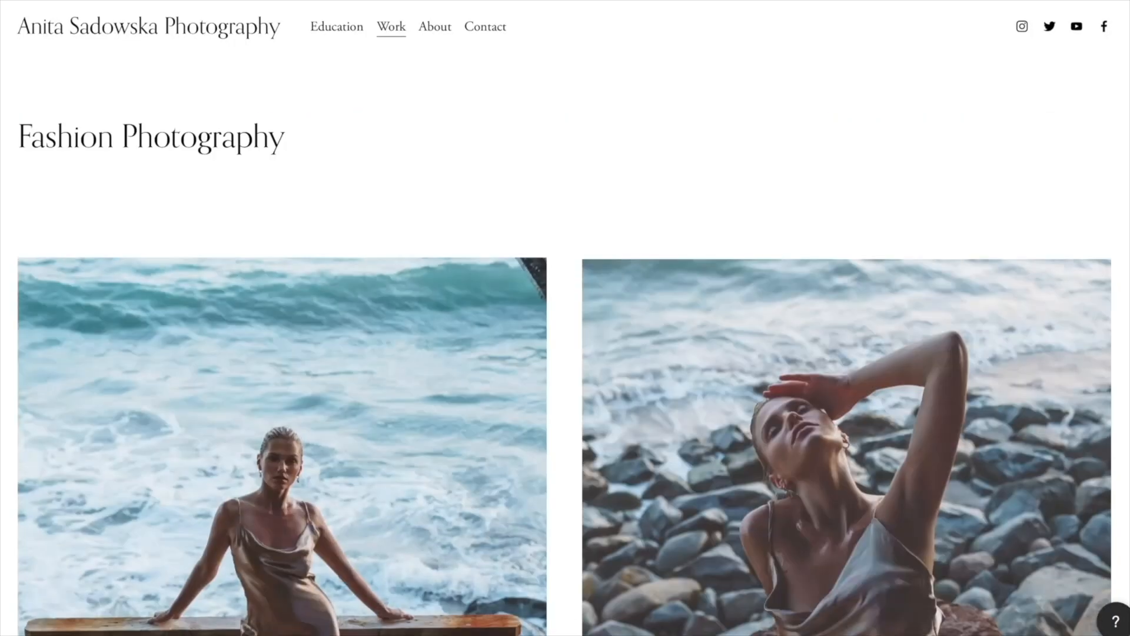
scroll(424, 361, "down", 5)
scroll(424, 360, "down", 15)
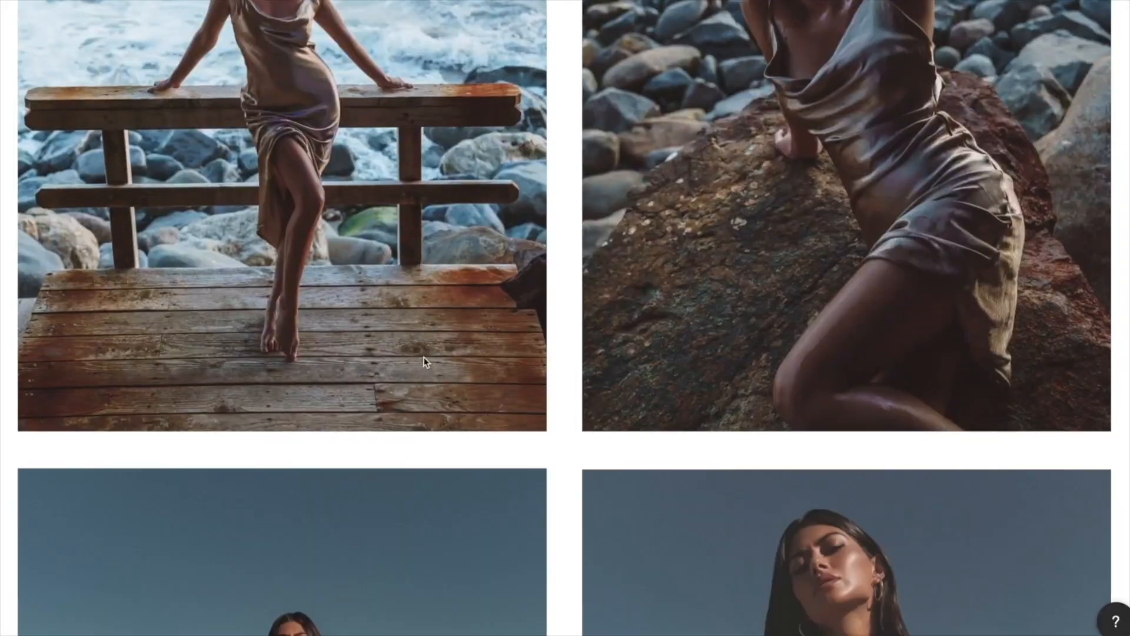
scroll(426, 361, "down", 10)
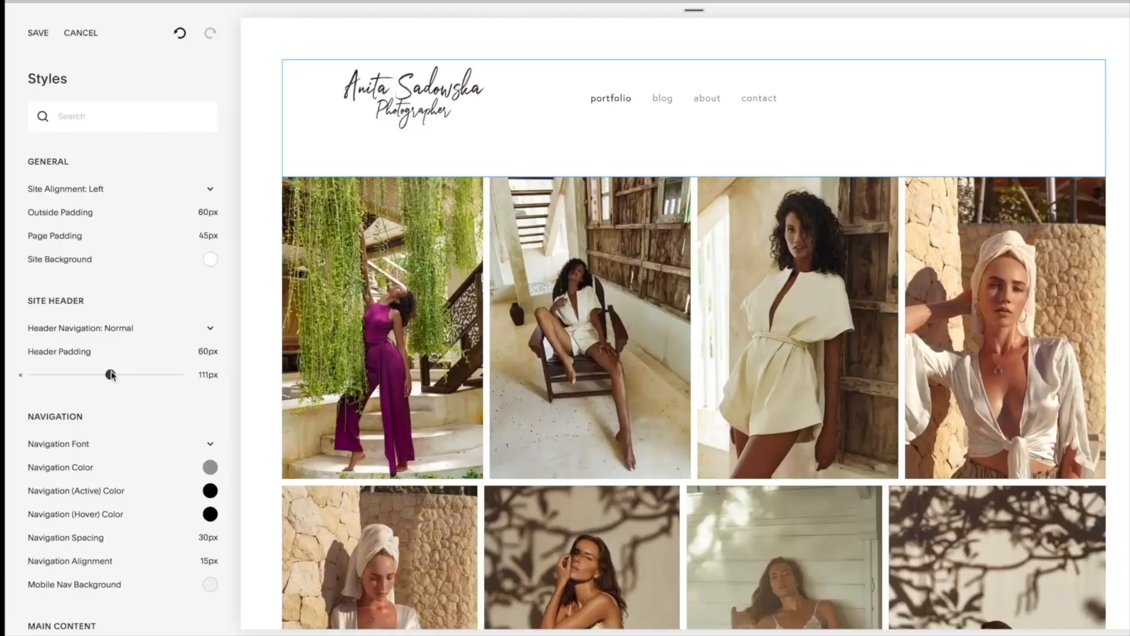
Reduce the header padding in the Squarespace site styles
mouse_move(108, 372)
left_mouse_down()
mouse_move(56, 372)
mouse_move(99, 377)
left_mouse_up()
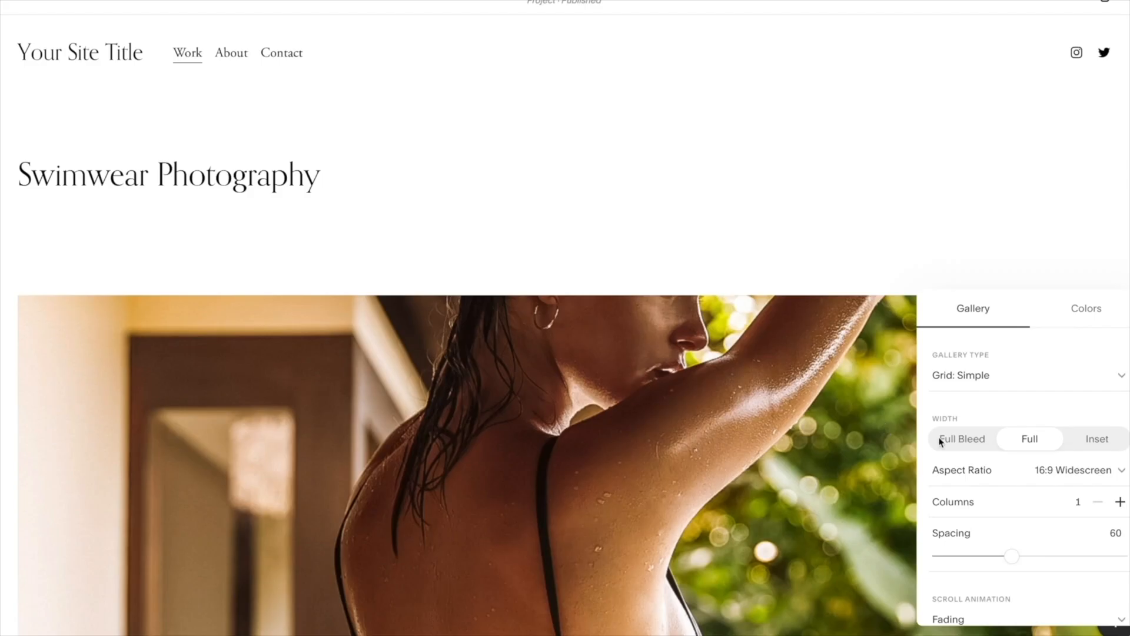
Lay out the Swimwear Photography gallery at Full width with two columns and a 1:1 Square aspect ratio, and review the page
left_click(945, 438)
left_click(1029, 439)
left_click(1073, 470)
left_click(977, 341)
left_click(1120, 502)
left_click(1073, 470)
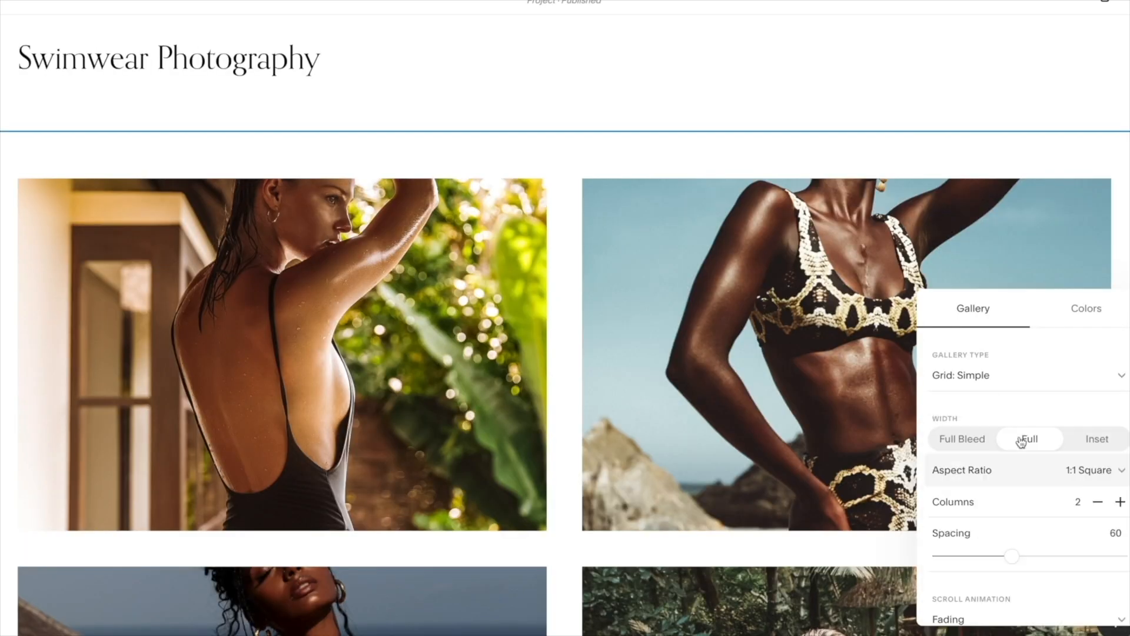
left_click(1022, 440)
scroll(741, 259, "down", 5)
scroll(741, 259, "down", 10)
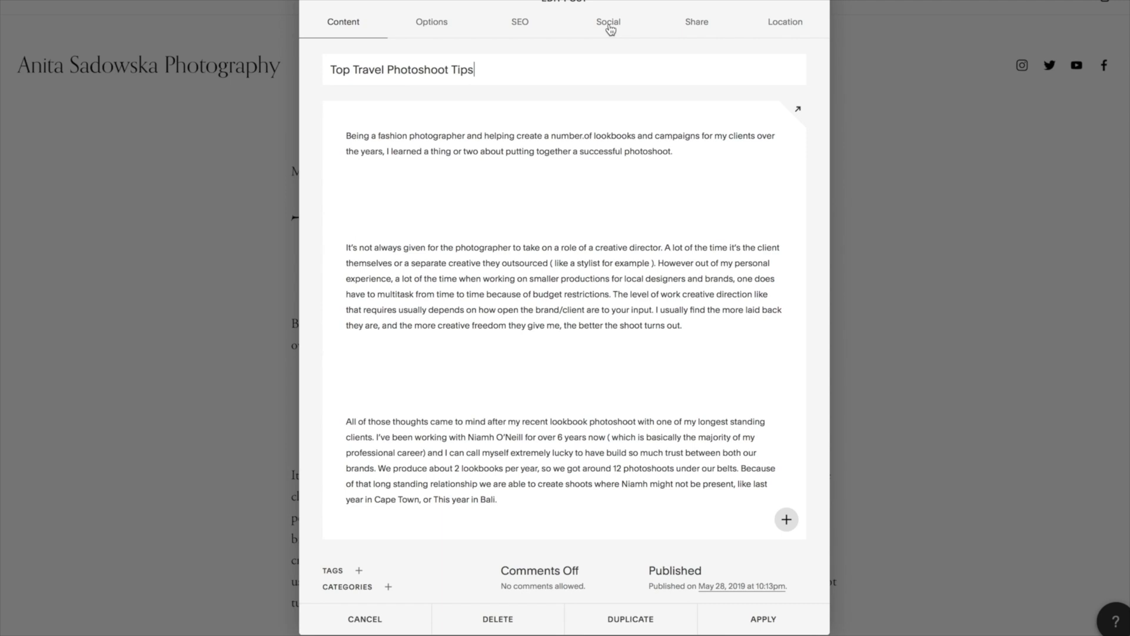
Review the Social and Share settings of the "Top Travel Photoshoot Tips" blog post
left_click(609, 26)
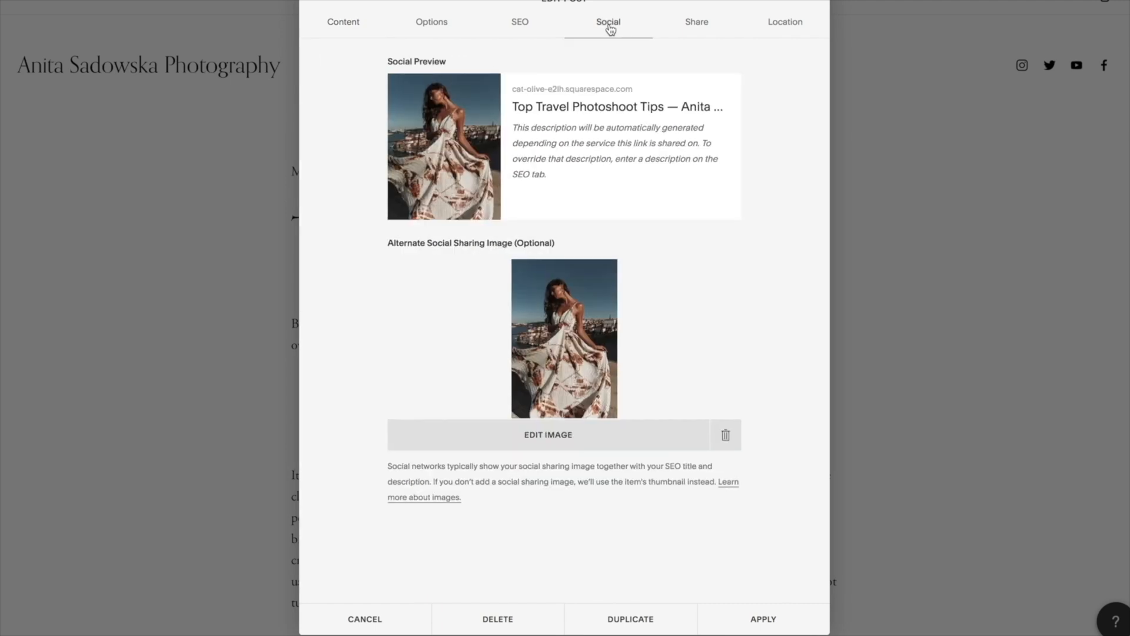
left_click(698, 24)
left_click(377, 272)
type("C")
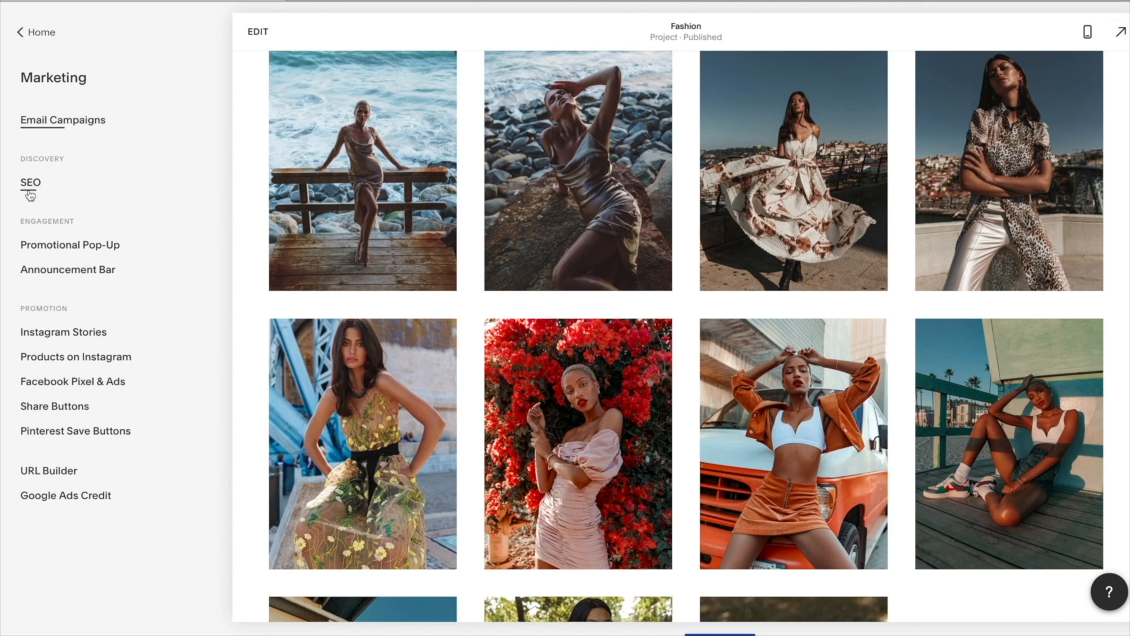
Review the SEO and Share Buttons pages in the website's marketing settings
left_click(32, 182)
left_click(18, 32)
left_click(61, 411)
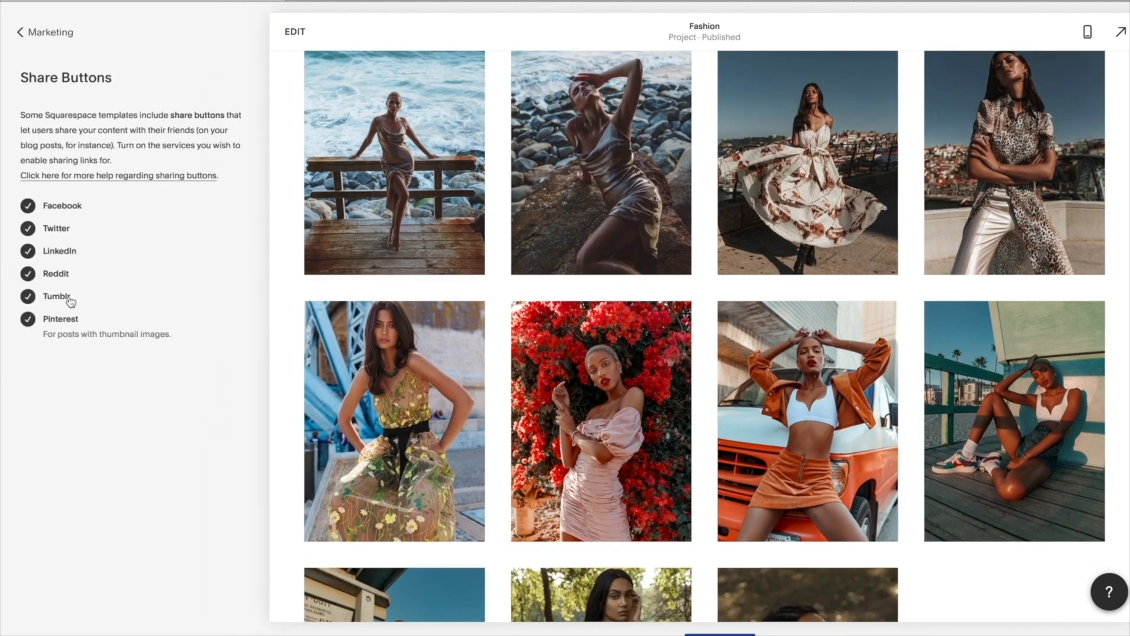
left_click(19, 34)
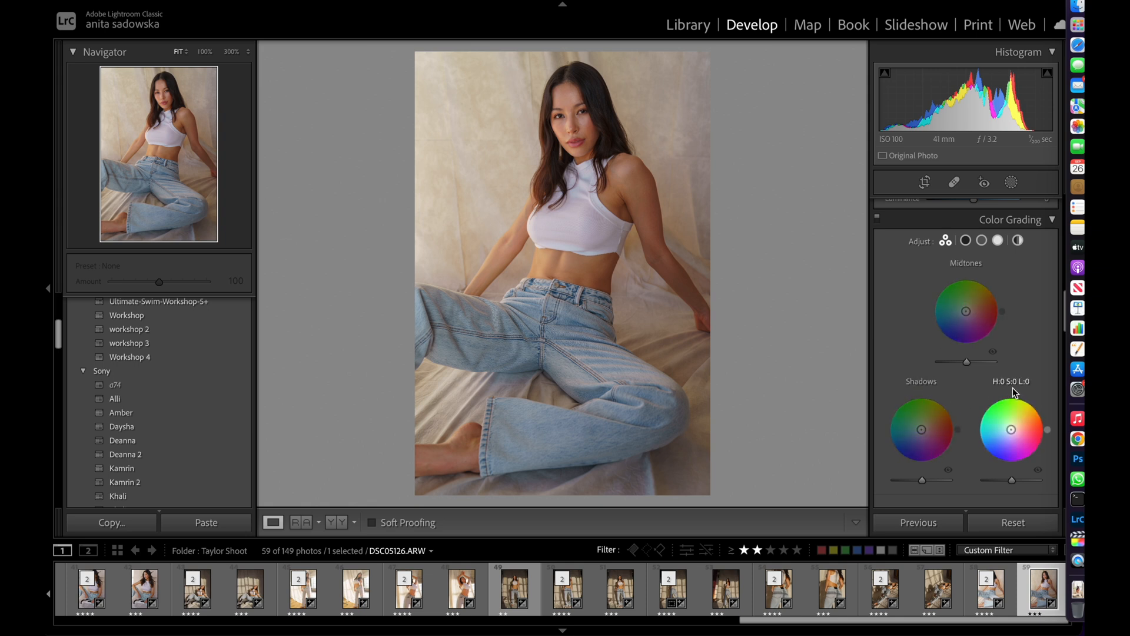
Switch to Lightroom and colour grade the portrait's shadows with hue 234 and saturation 9
scroll(964, 458, "down", 1)
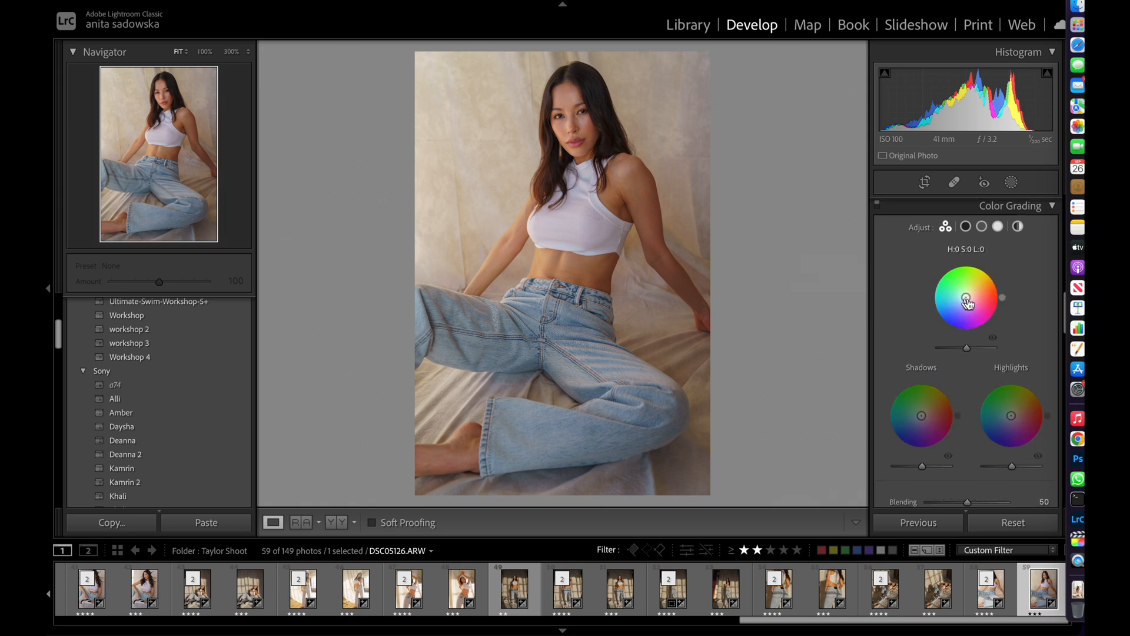
mouse_move(922, 416)
left_mouse_down()
mouse_move(910, 400)
mouse_move(897, 418)
mouse_move(904, 432)
mouse_move(933, 435)
mouse_move(943, 412)
mouse_move(926, 393)
mouse_move(900, 400)
mouse_move(897, 424)
mouse_move(920, 418)
left_mouse_up()
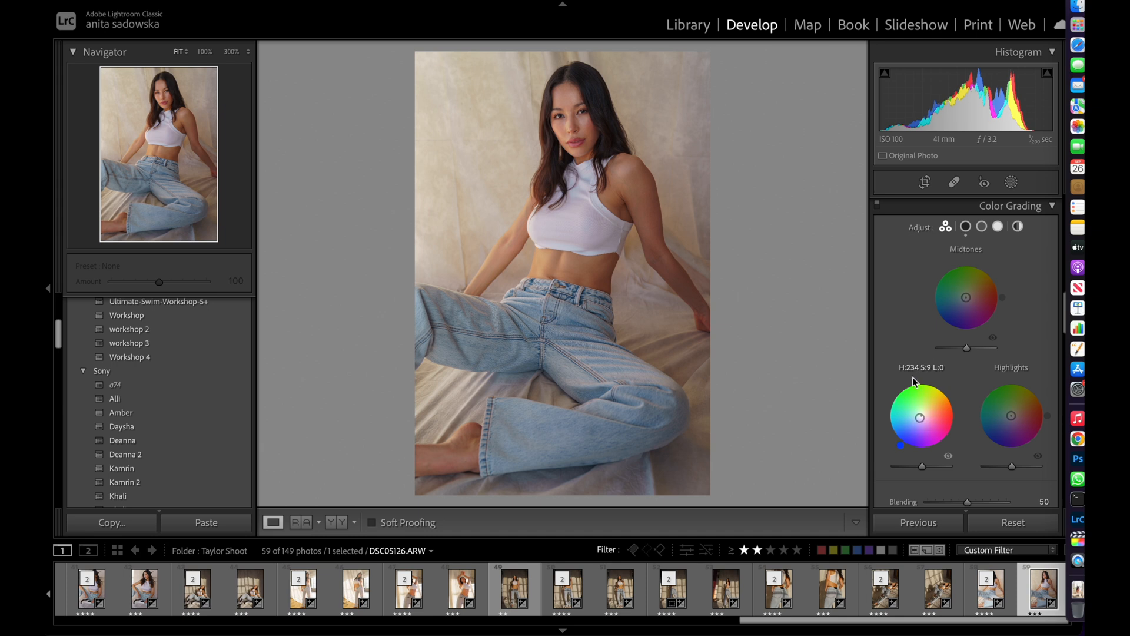
Set the portrait's sharpening amount to 54
scroll(913, 472, "down", 2)
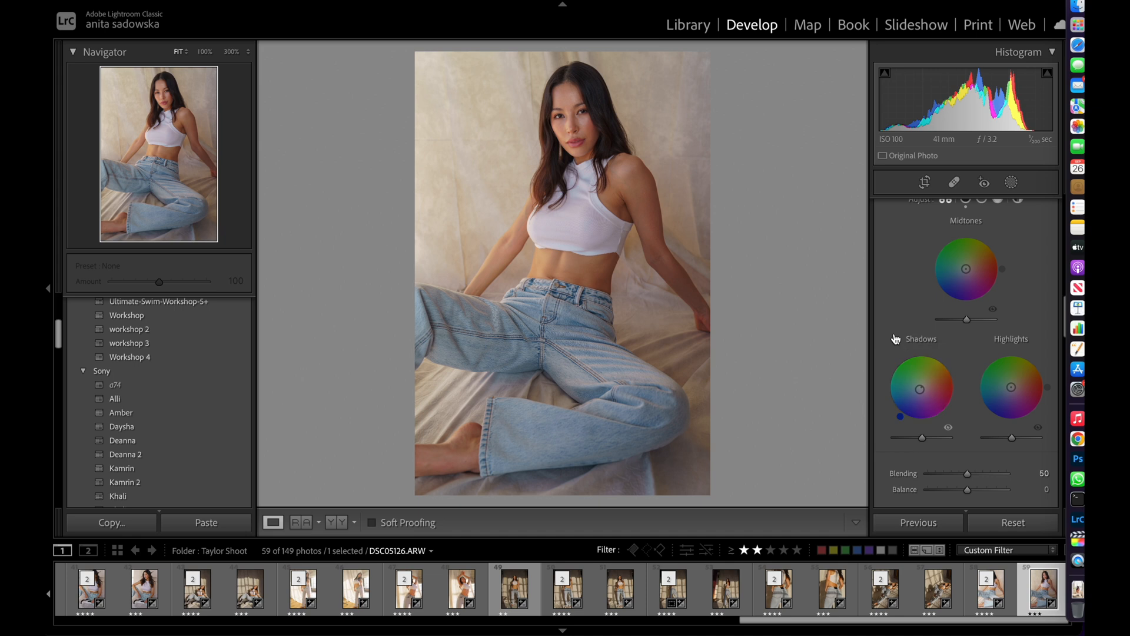
scroll(893, 333, "down", 2)
scroll(898, 264, "down", 2)
scroll(913, 295, "down", 8)
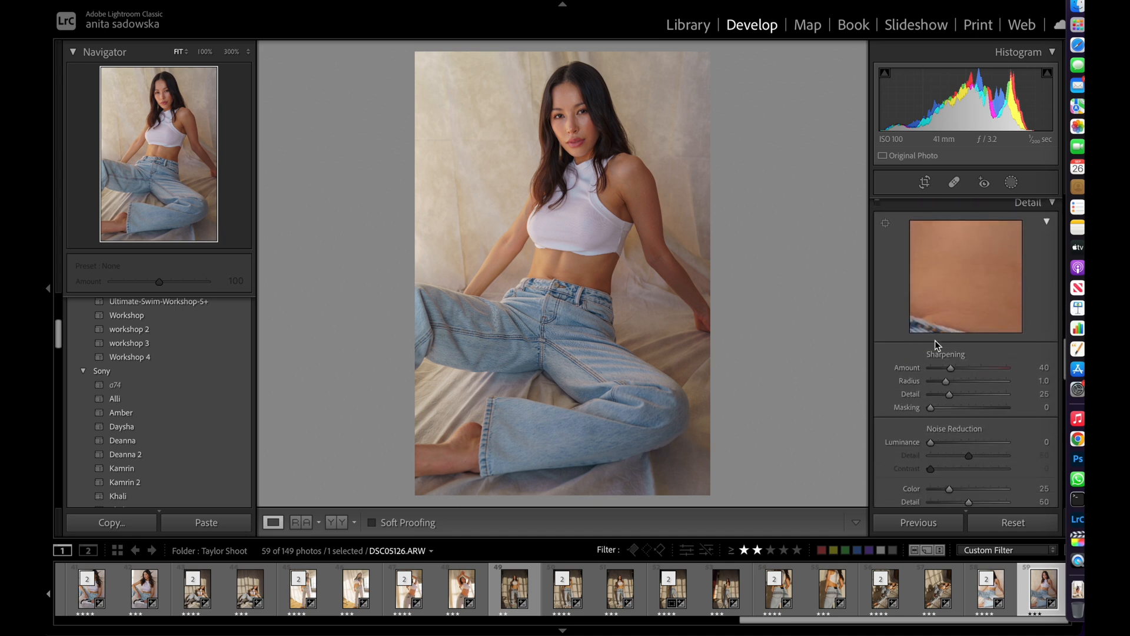
scroll(934, 341, "down", 2)
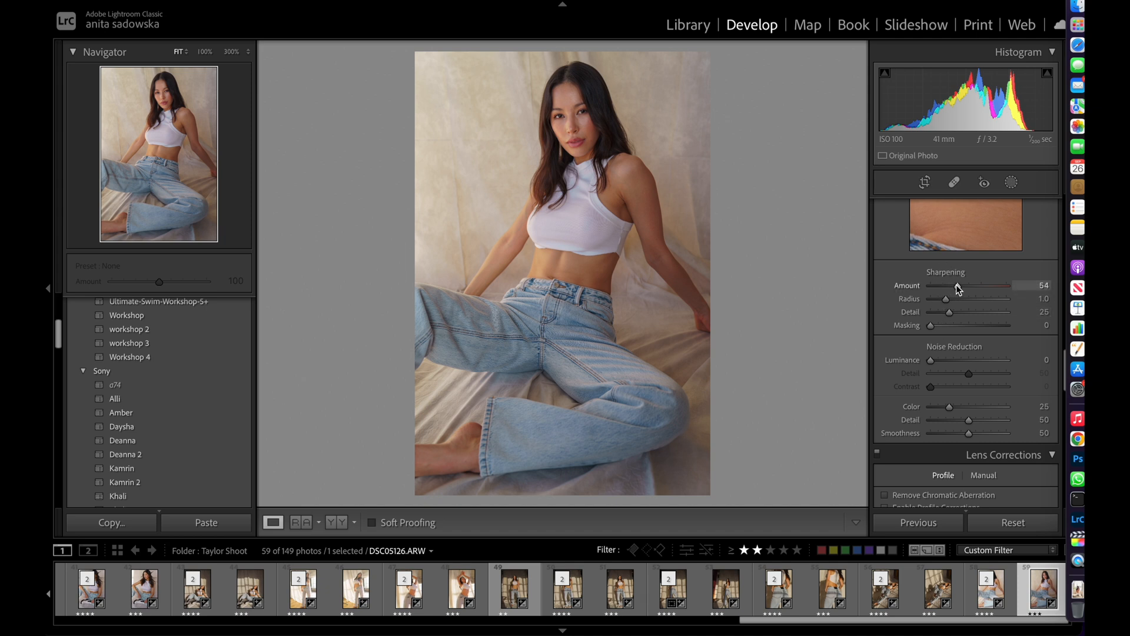
Enable lens profile corrections for the portrait and set the distortion correction to 0
scroll(956, 283, "down", 3)
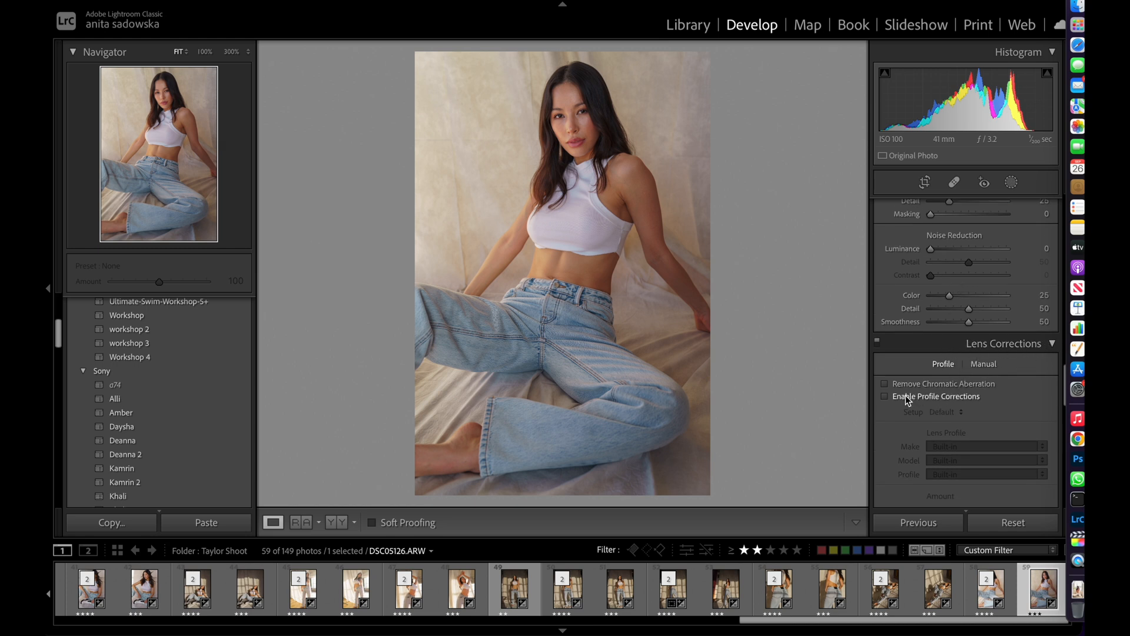
left_click(885, 396)
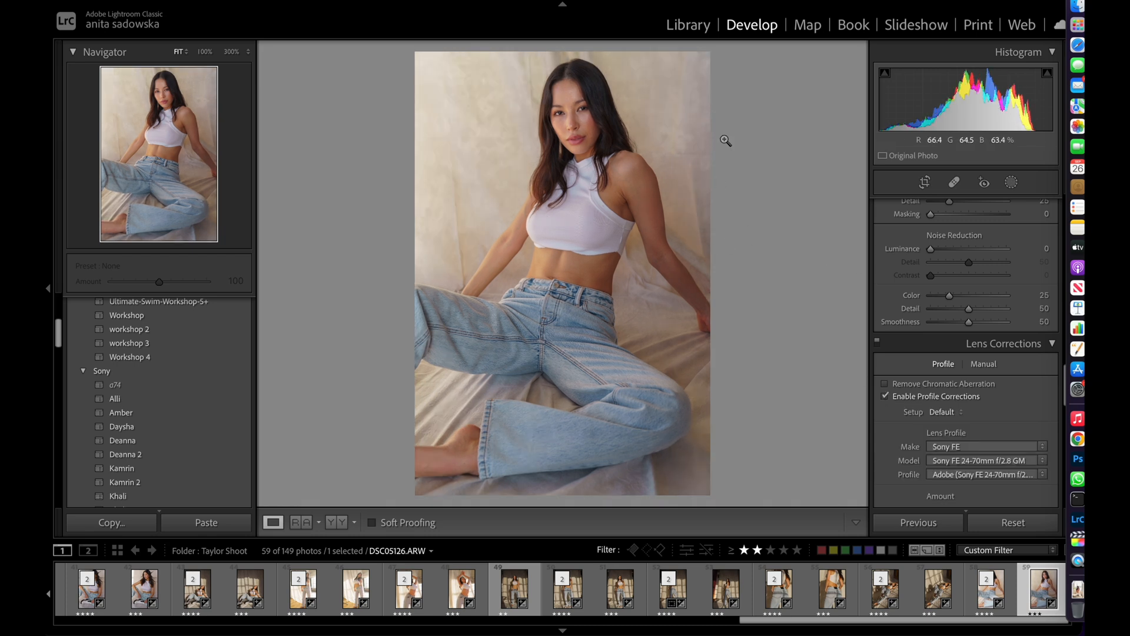
scroll(924, 438, "down", 5)
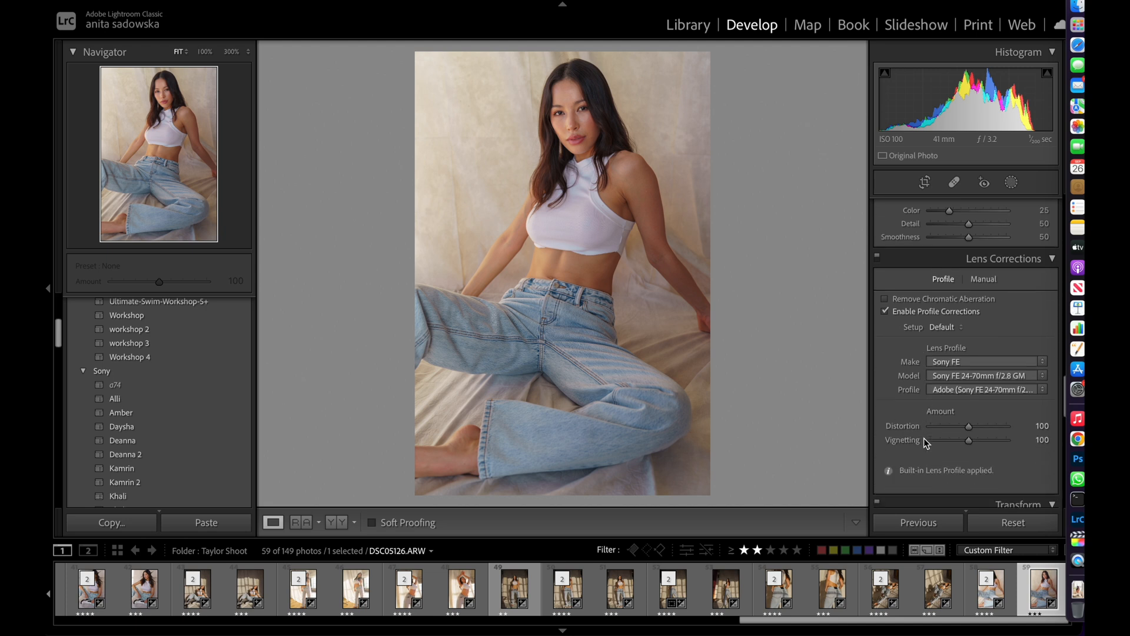
left_click_drag(969, 363, 814, 369)
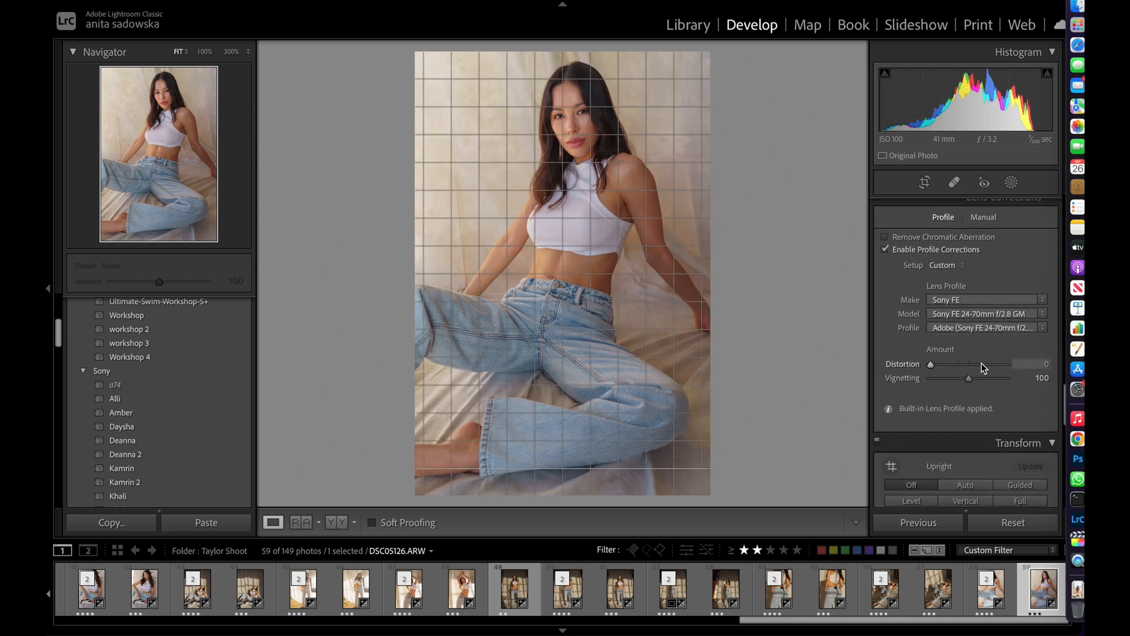
left_click_drag(932, 364, 895, 360)
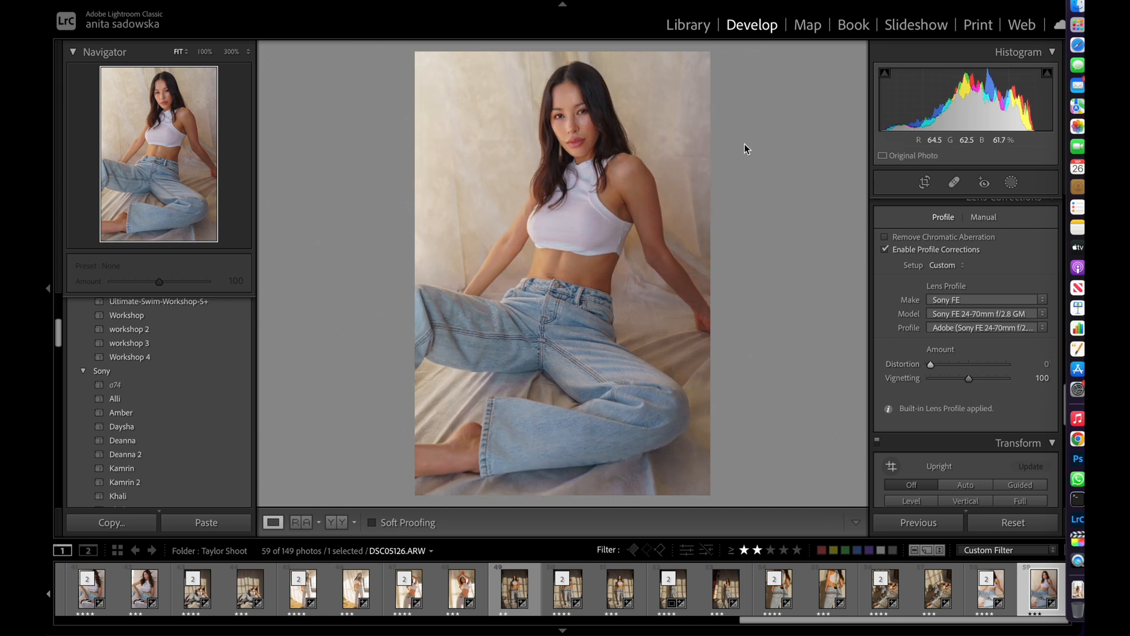
Try different lens vignetting correction amounts and return the value to 100
scroll(980, 368, "down", 2)
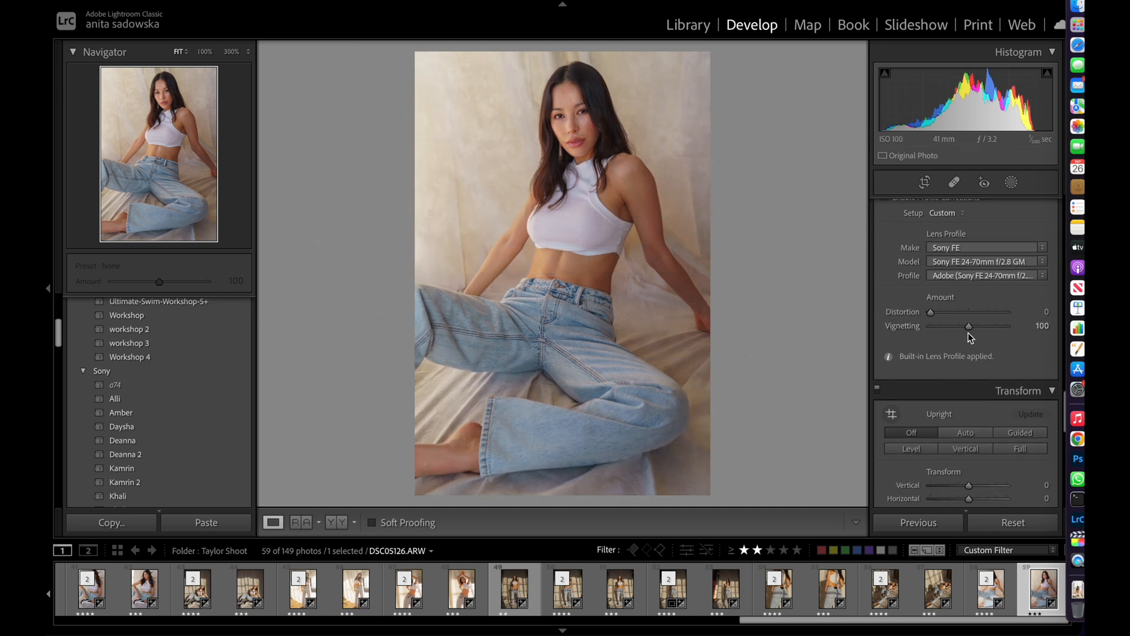
left_click_drag(972, 328, 1029, 327)
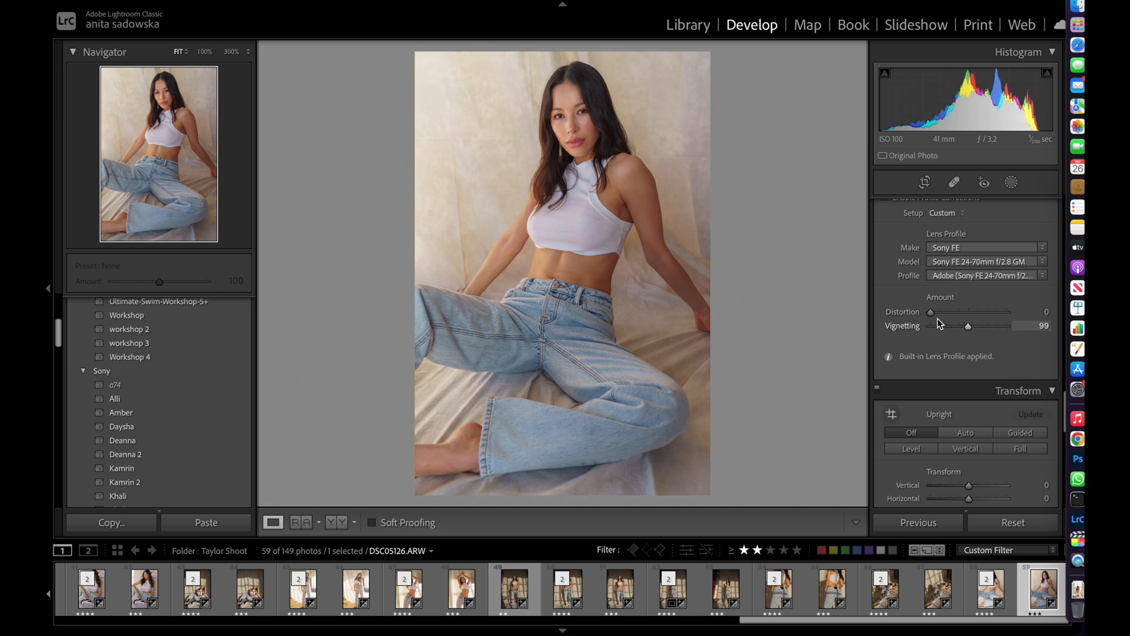
double_click(884, 323)
left_click_drag(946, 322, 969, 326)
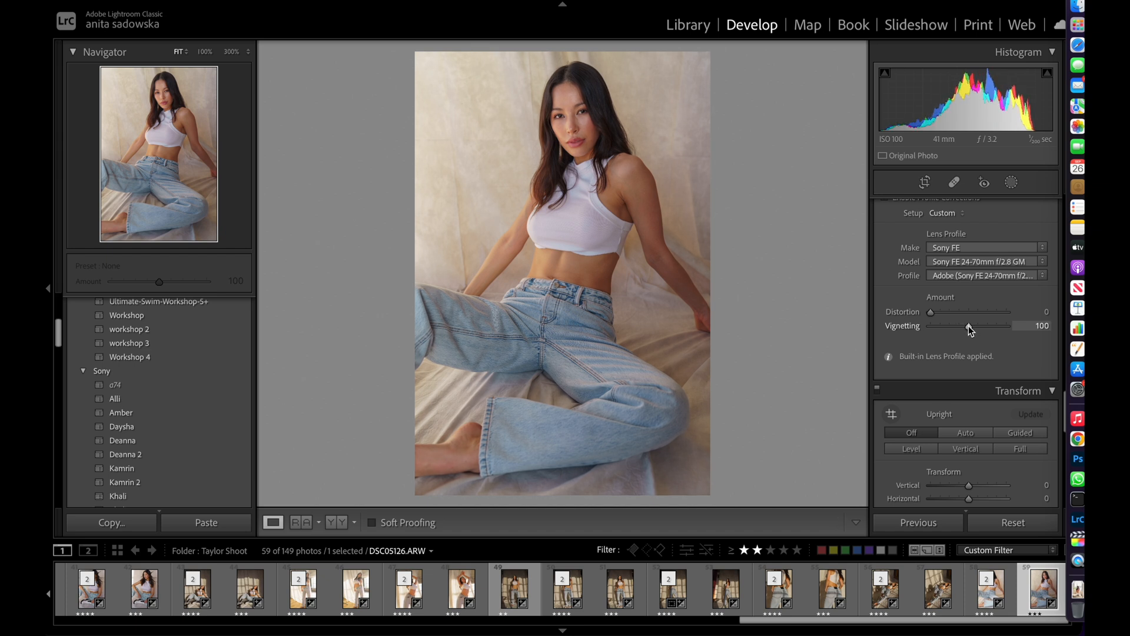
Add film grain to the portrait with an amount of 28
scroll(969, 326, "down", 10)
scroll(969, 326, "down", 5)
left_click_drag(931, 283, 942, 285)
left_click_drag(578, 121, 536, 133)
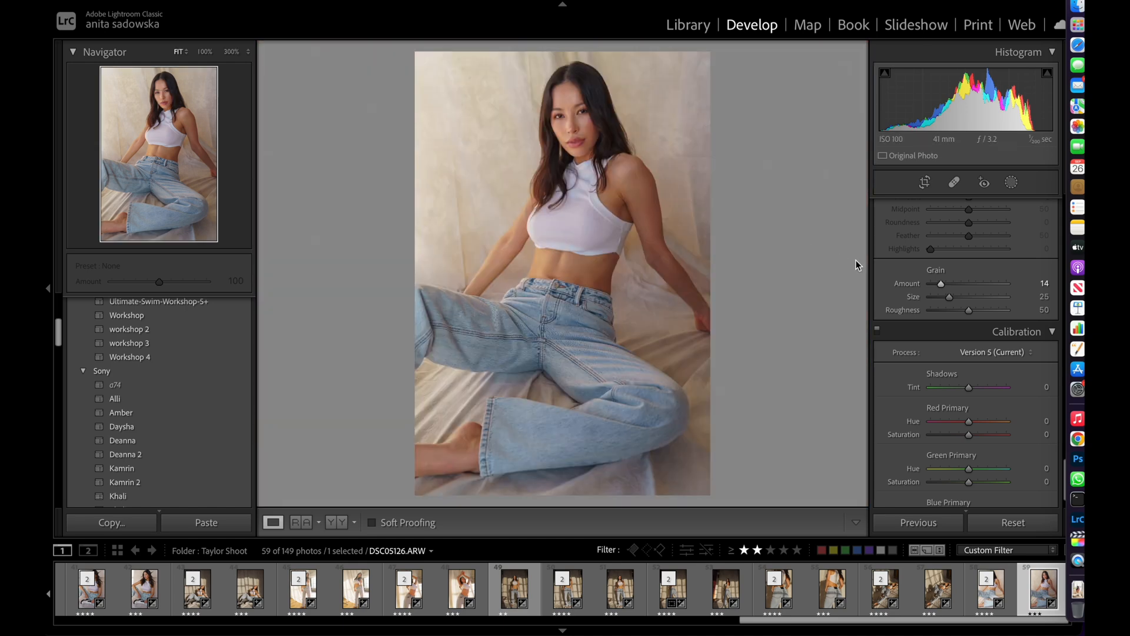
left_click_drag(949, 284, 953, 284)
Set the calibration hues to +1 for the red primary, +10 for the green primary and -5 for the blue primary
scroll(976, 358, "down", 3)
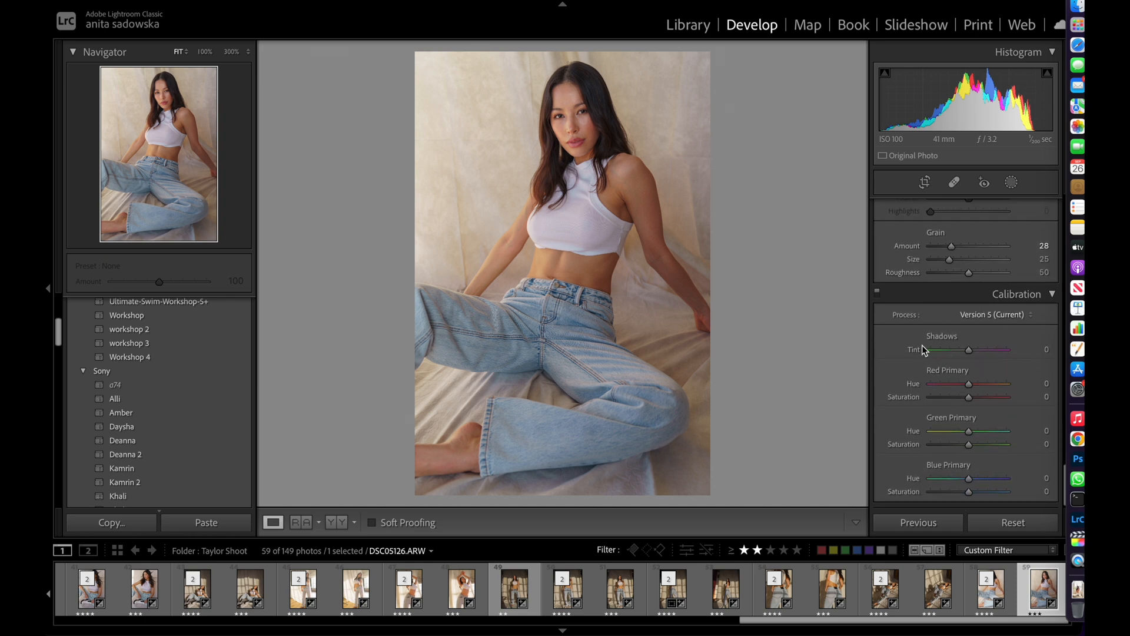
mouse_move(965, 350)
left_mouse_down()
mouse_move(950, 352)
mouse_move(967, 348)
left_mouse_up()
double_click(969, 349)
left_click_drag(965, 384, 968, 383)
left_click_drag(969, 429, 971, 430)
mouse_move(969, 479)
left_mouse_down()
mouse_move(927, 474)
mouse_move(967, 474)
left_mouse_up()
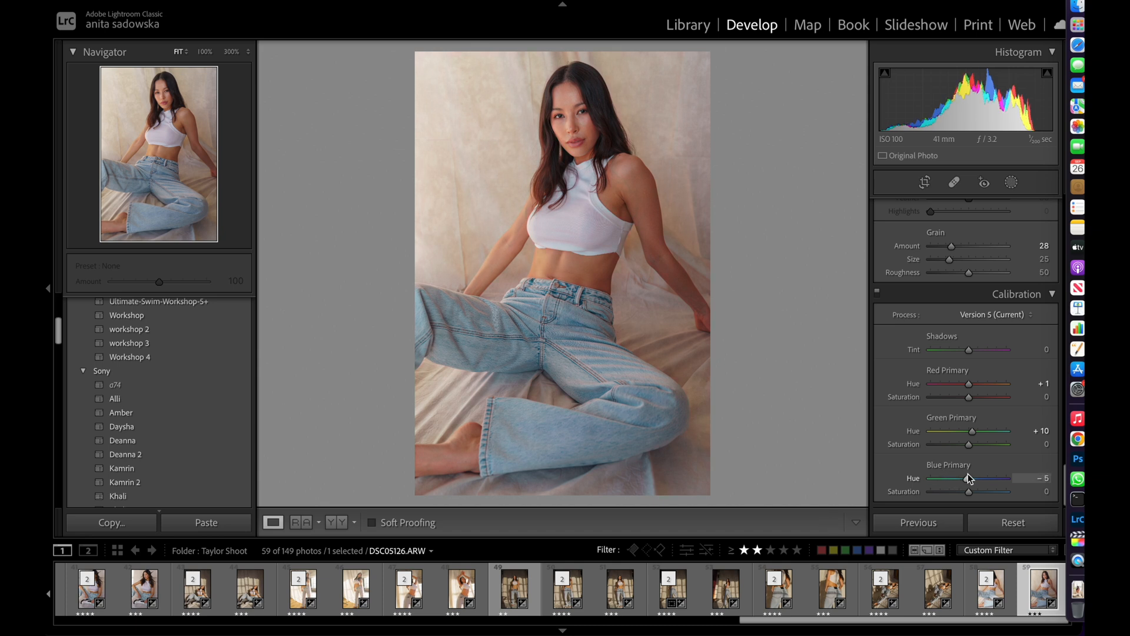
Compare the edited portrait with its unedited version by repeatedly toggling the before view
scroll(937, 458, "down", 1)
scroll(937, 458, "up", 15)
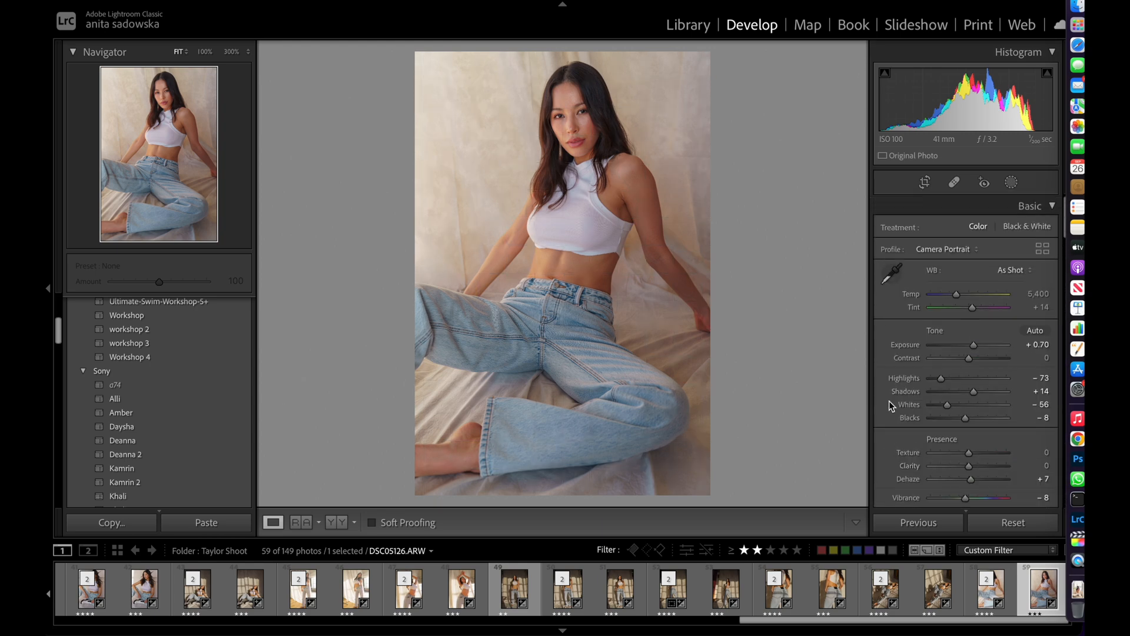
key("backslash")
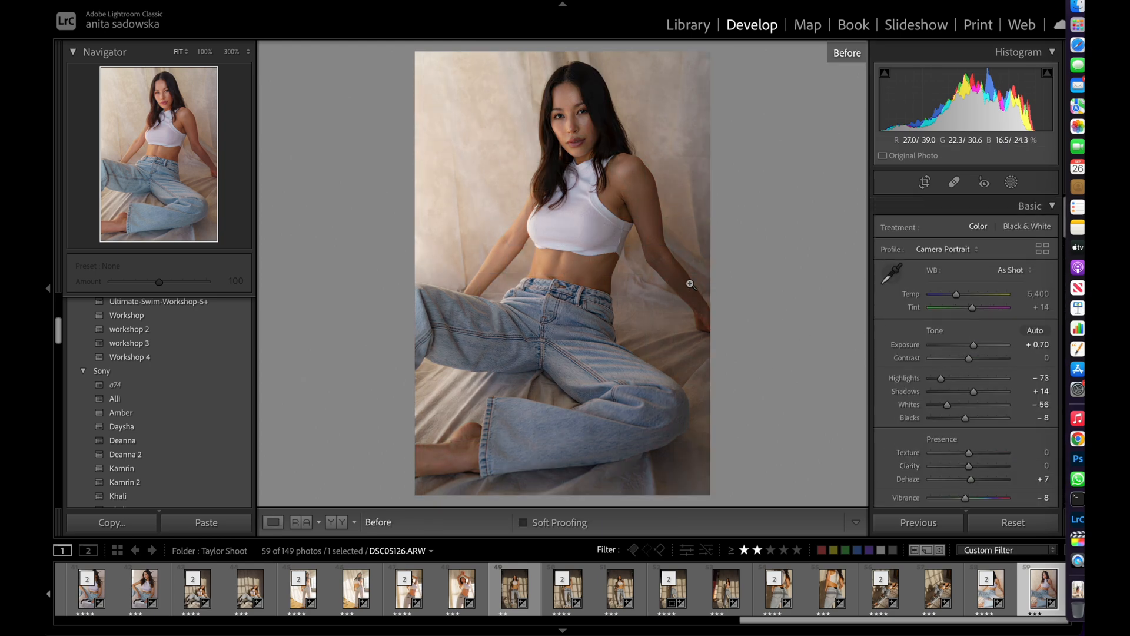
key("backslash")
key("backslash")
key("backslash")
key("backslash")
key("backslash")
key("backslash")
key("backslash")
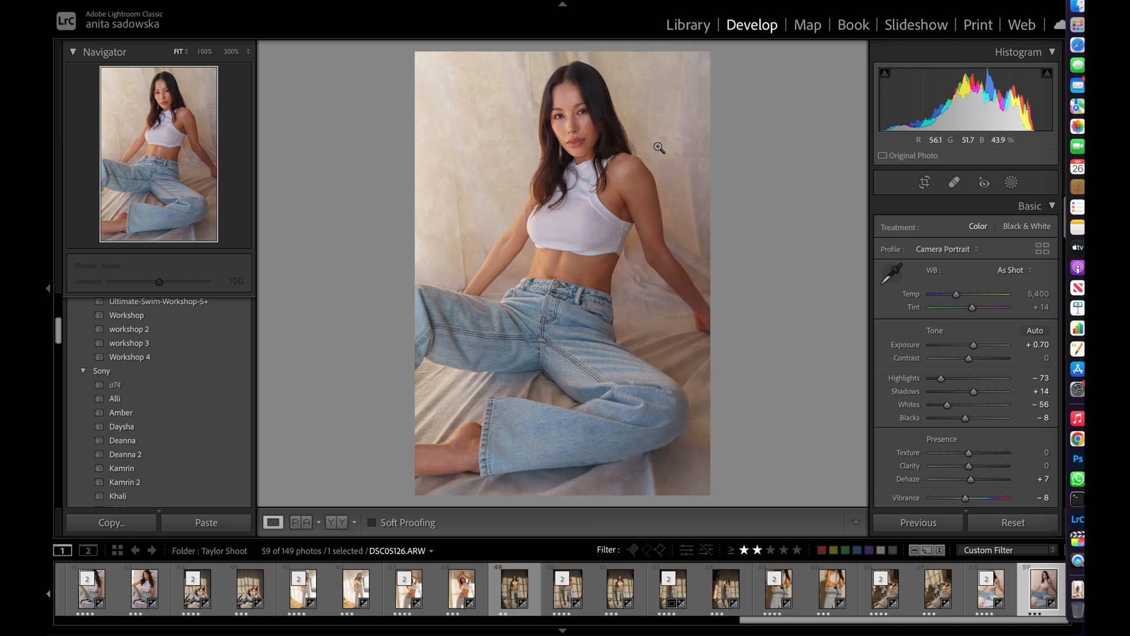
key("backslash")
key("backslash")
key("backslash")
key("backslash")
Save the current edit as a develop preset named "Sample Preset" in the Sony group, with all available settings included
scroll(223, 353, "up", 6)
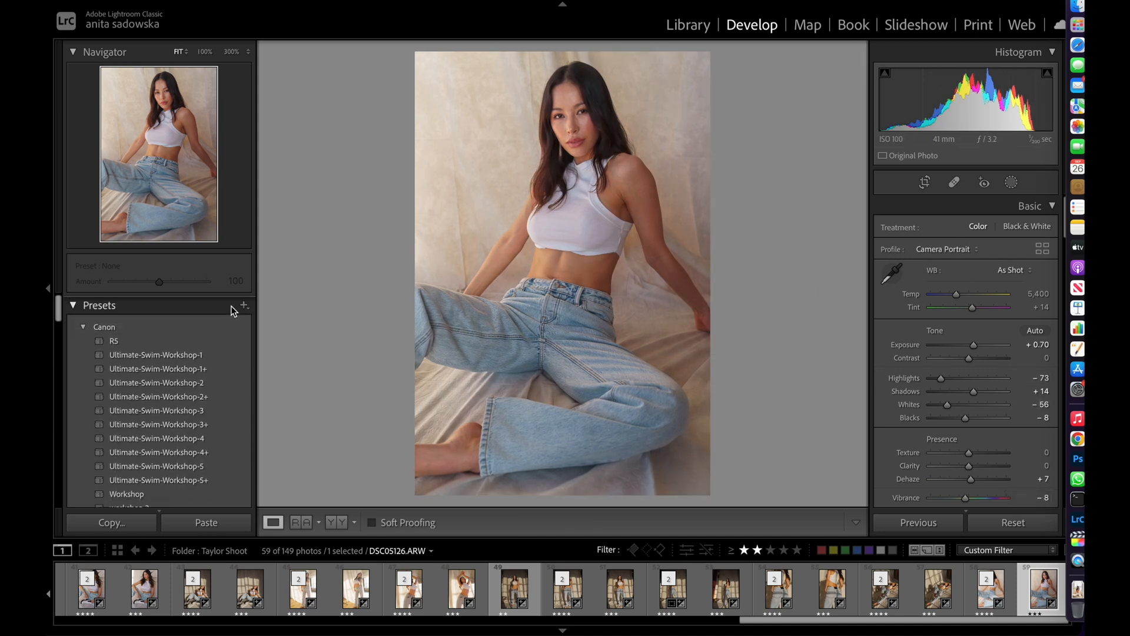
left_click(244, 304)
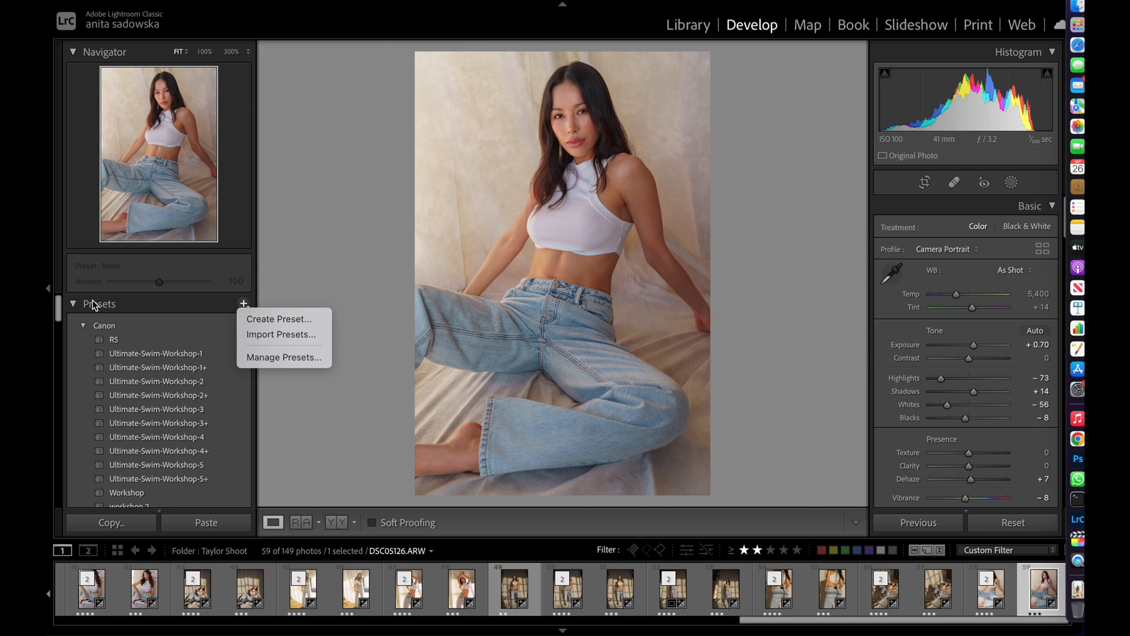
left_click(264, 318)
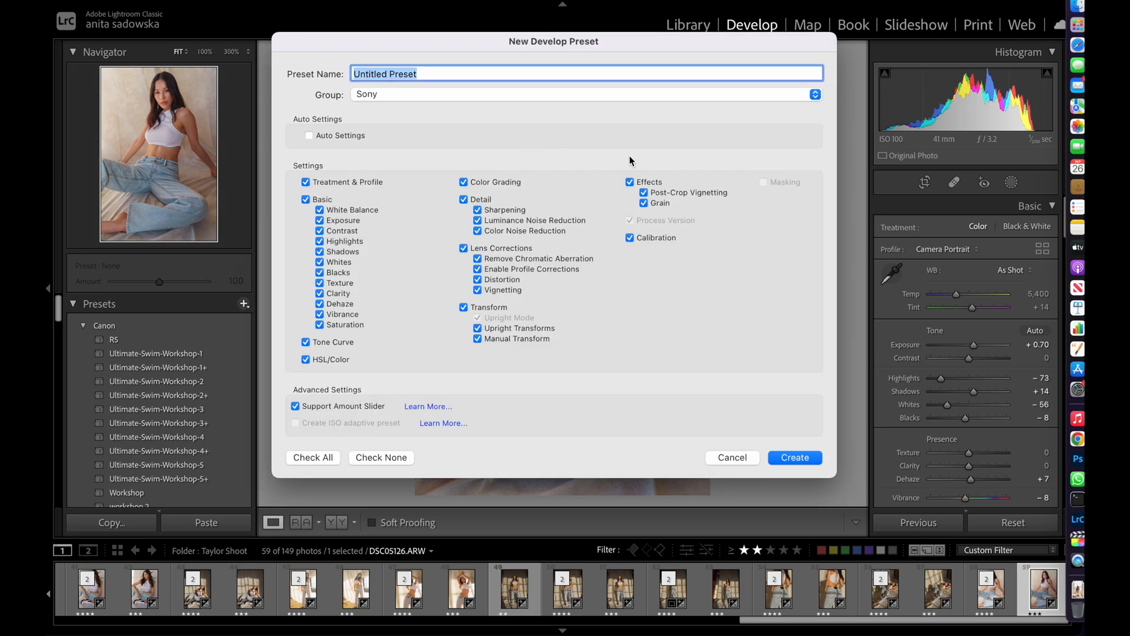
type("Sample Preset")
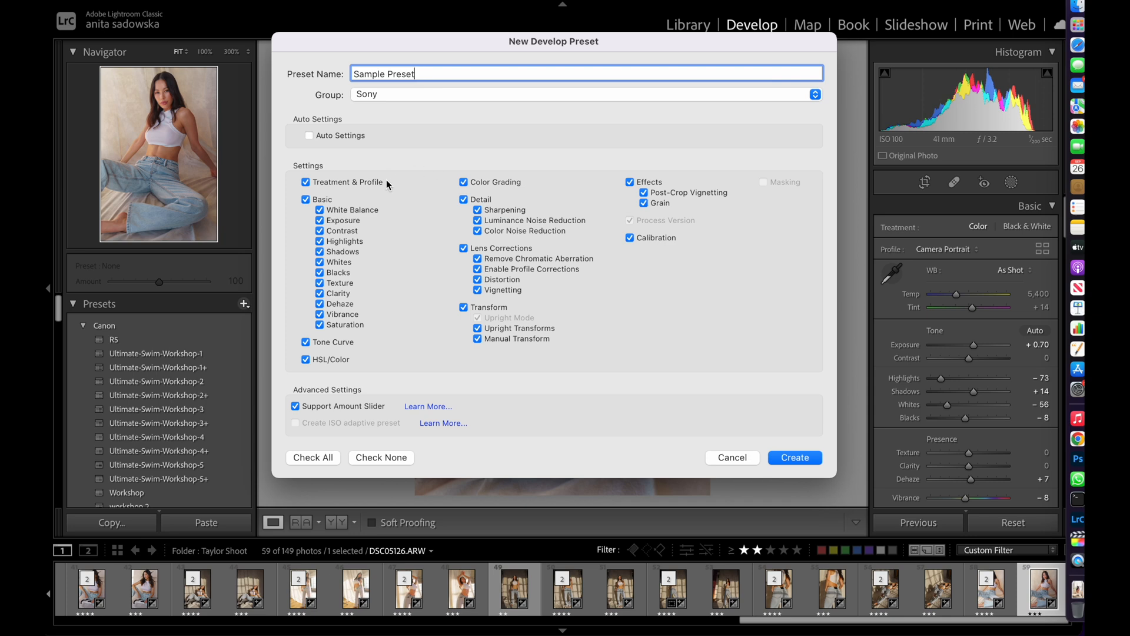
left_click(799, 457)
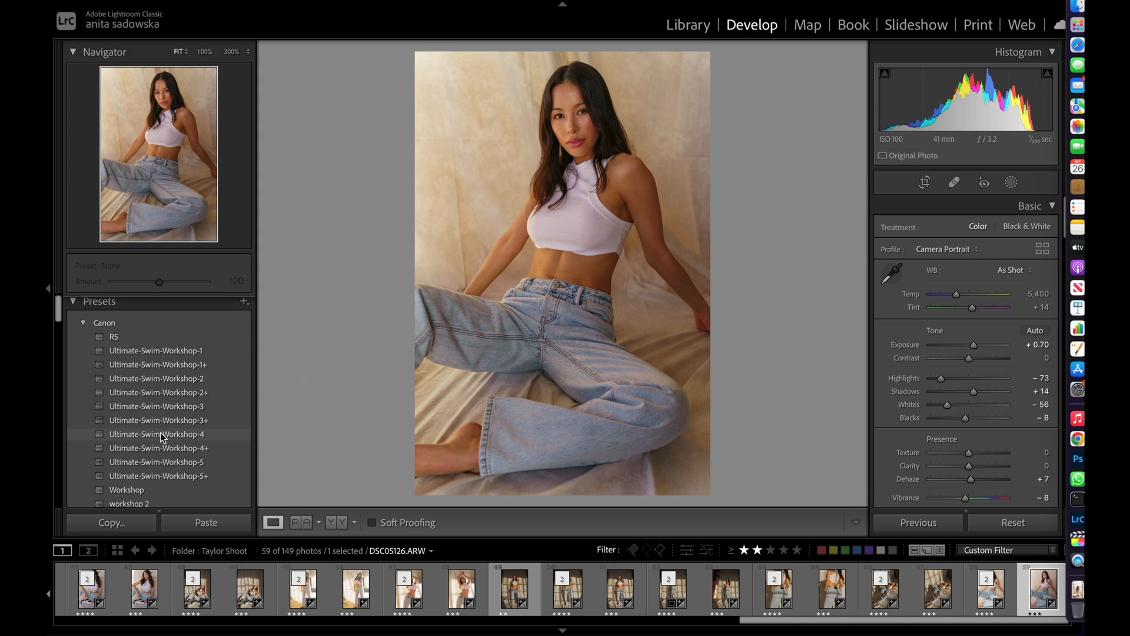
Reset the edits of DSC04814.ARW, the seated photo with window shadows, and apply Sample Preset to it
scroll(160, 432, "down", 10)
scroll(160, 432, "down", 4)
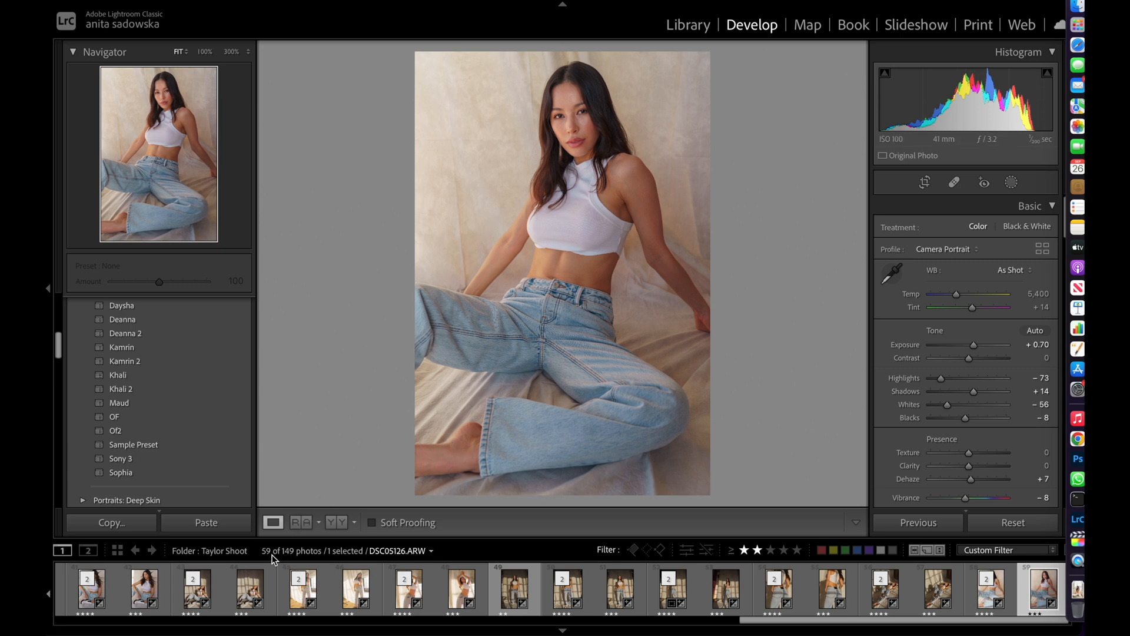
left_click(242, 598)
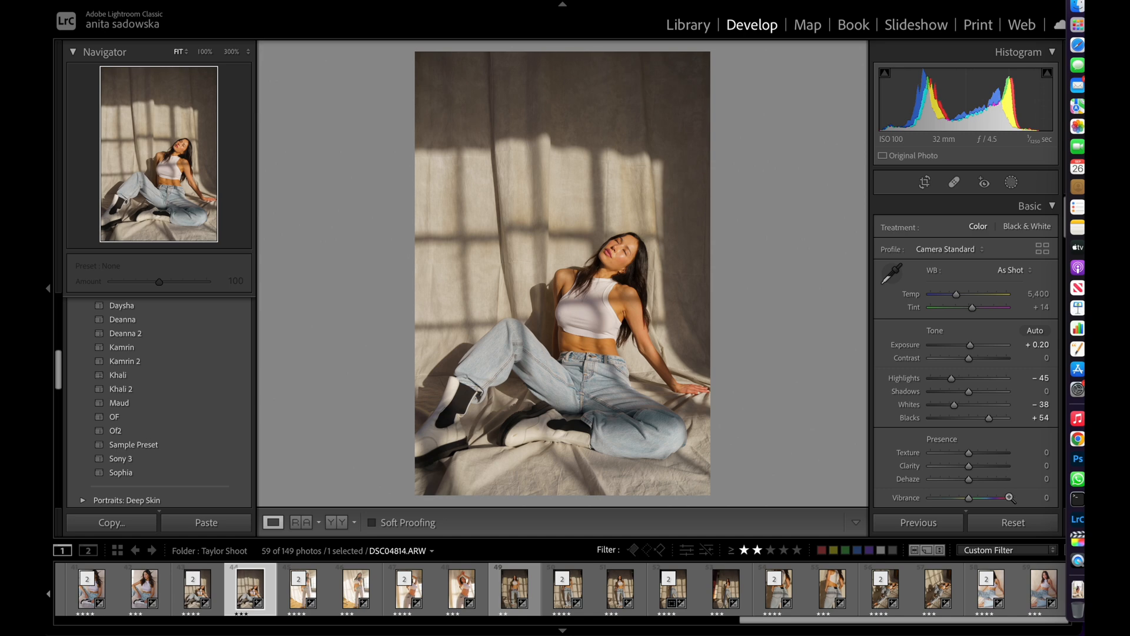
left_click(1013, 523)
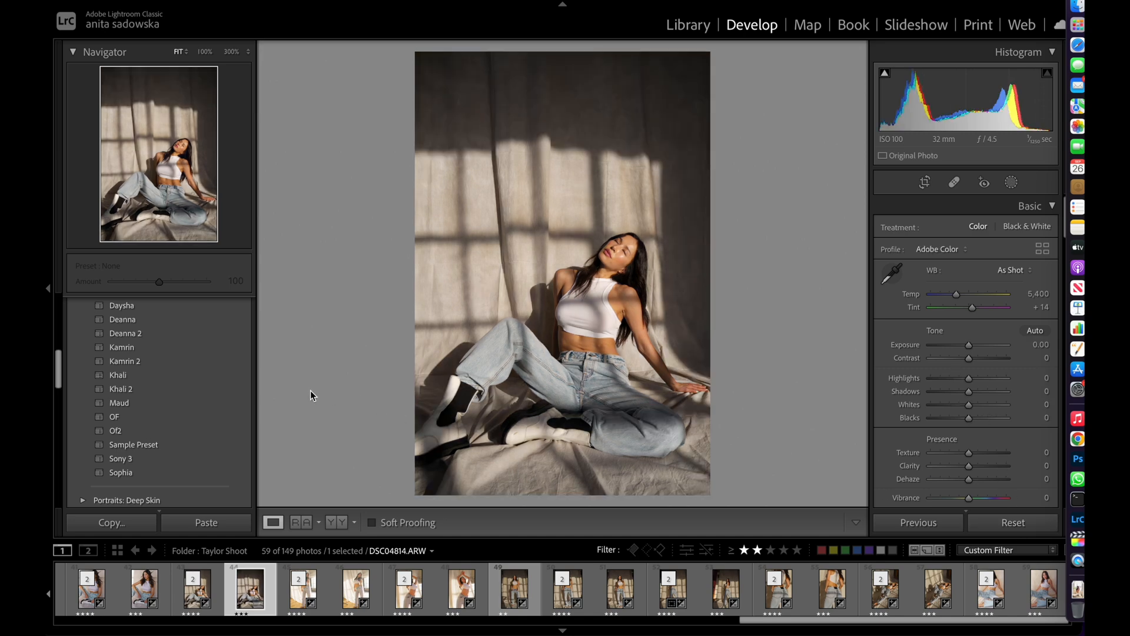
left_click(199, 444)
left_click(199, 444)
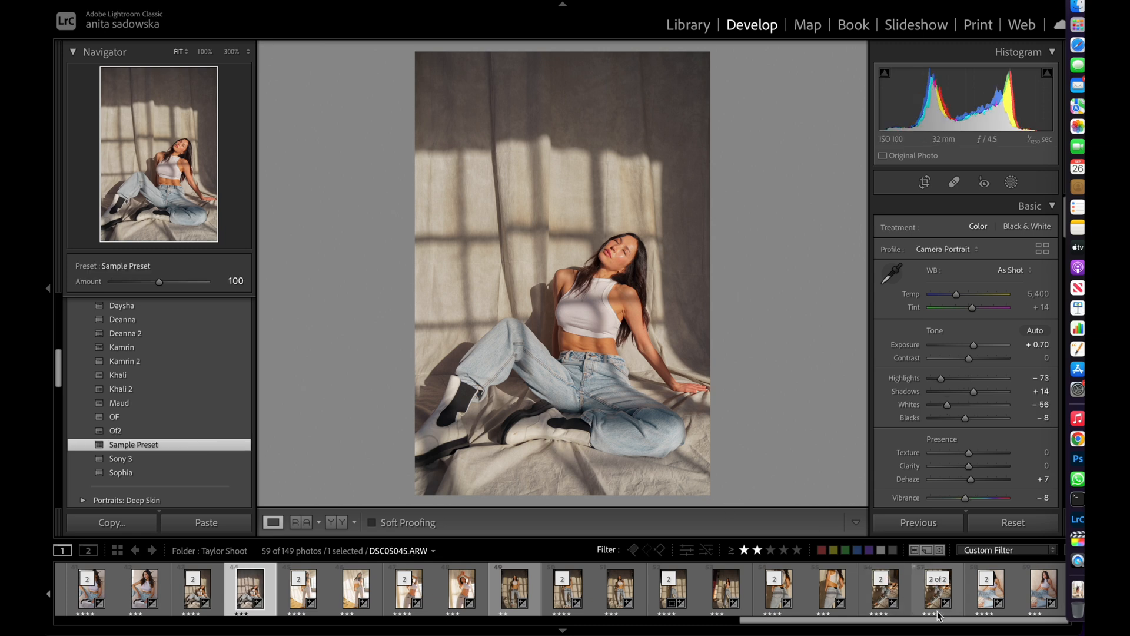
Return to DSC05126.ARW, browse the presets, reveal Sample Preset's file in Finder and close the folder window
left_click(1019, 589)
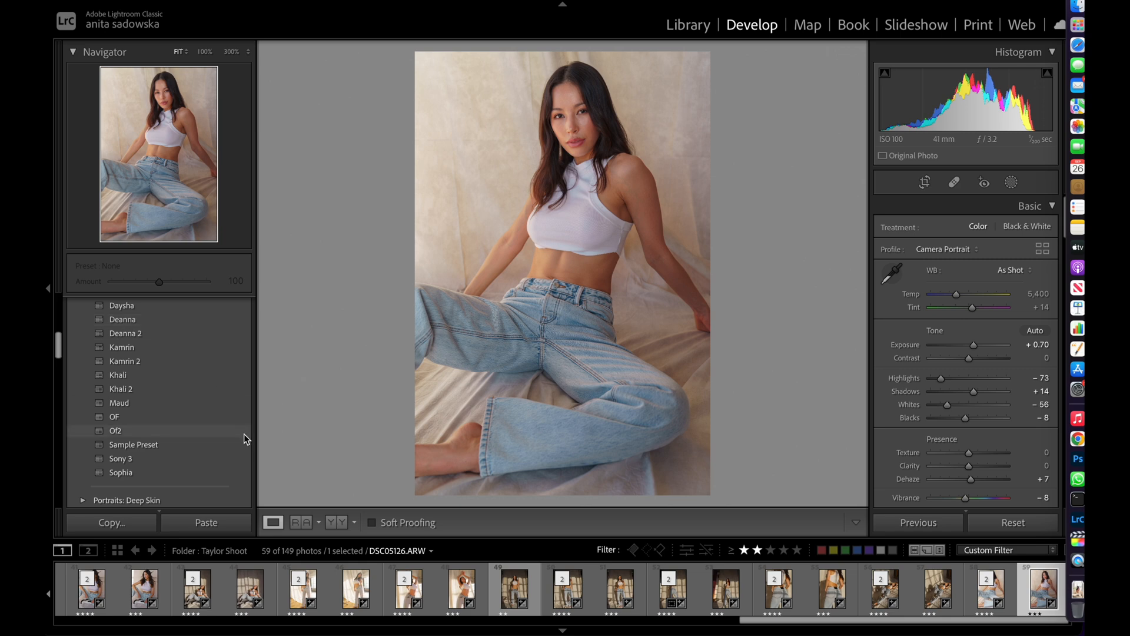
scroll(246, 385, "up", 5)
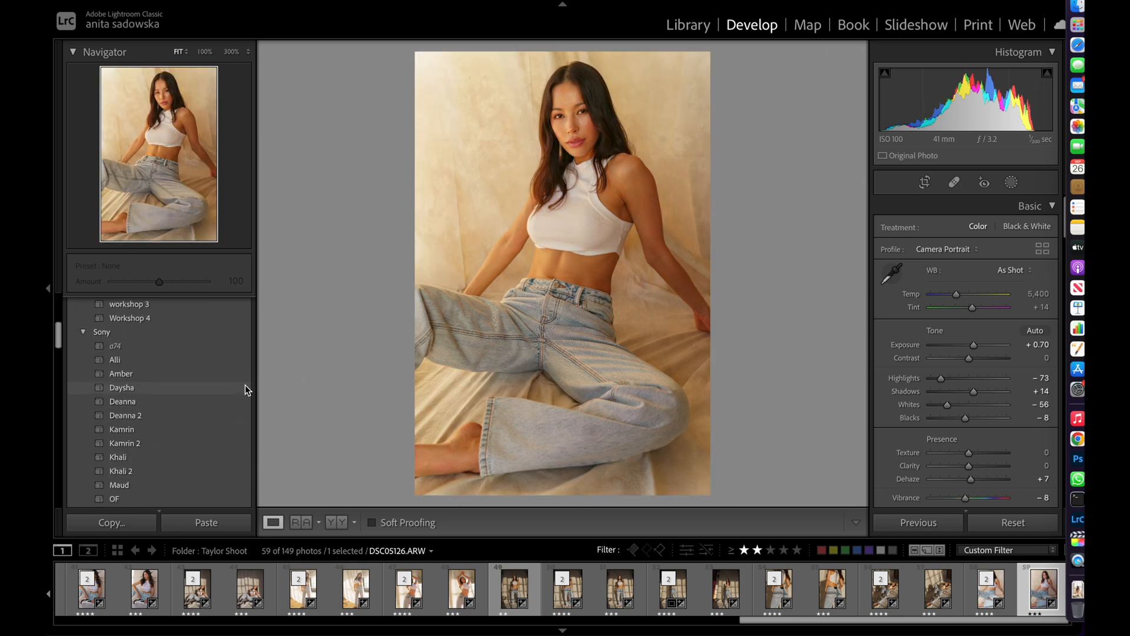
scroll(246, 387, "down", 10)
scroll(245, 386, "down", 10)
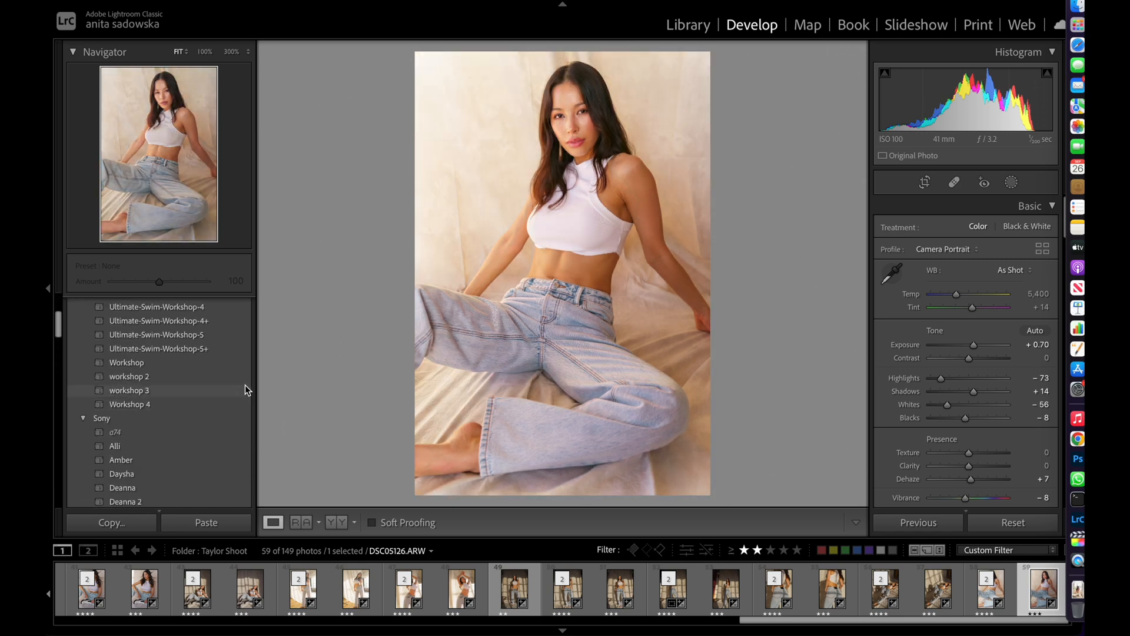
scroll(217, 370, "up", 5)
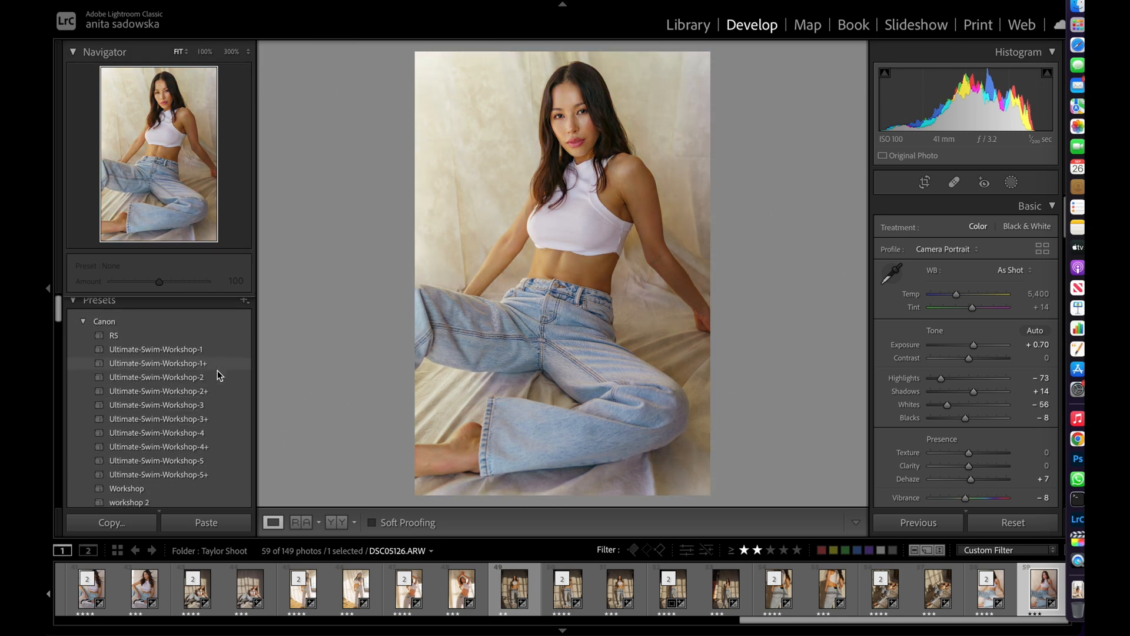
scroll(217, 369, "down", 8)
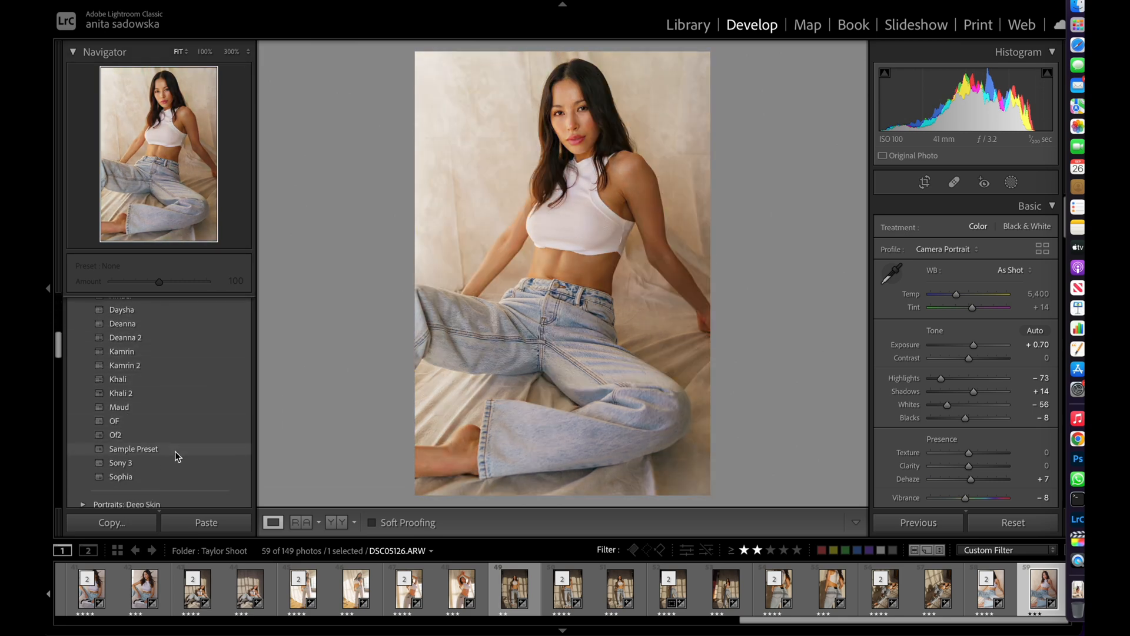
right_click(173, 447)
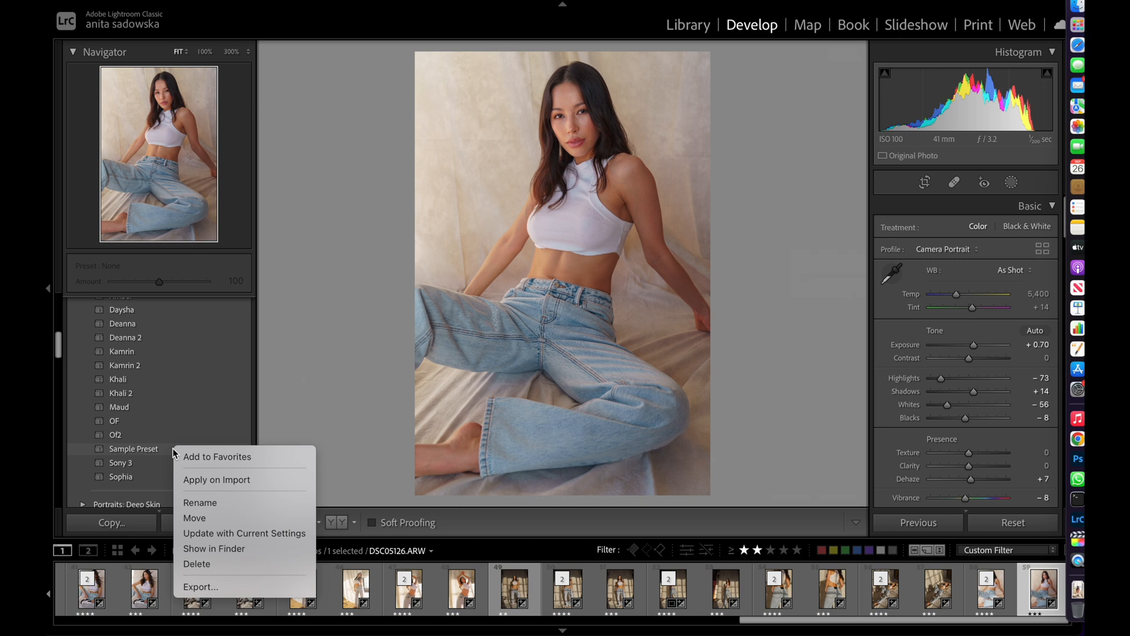
left_click(238, 550)
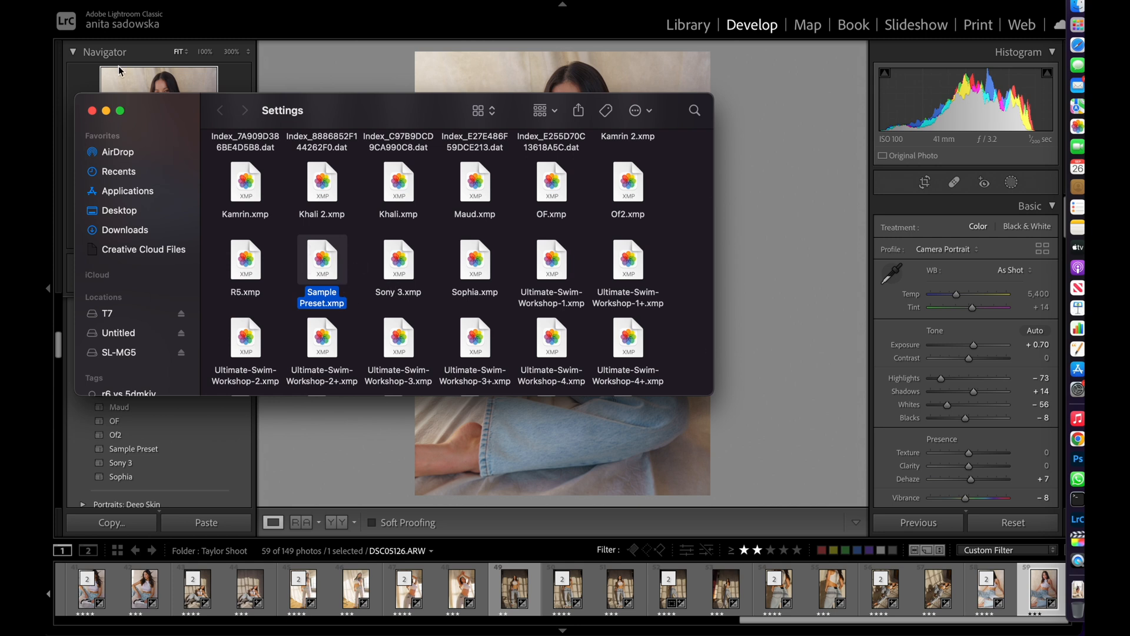
left_click(106, 110)
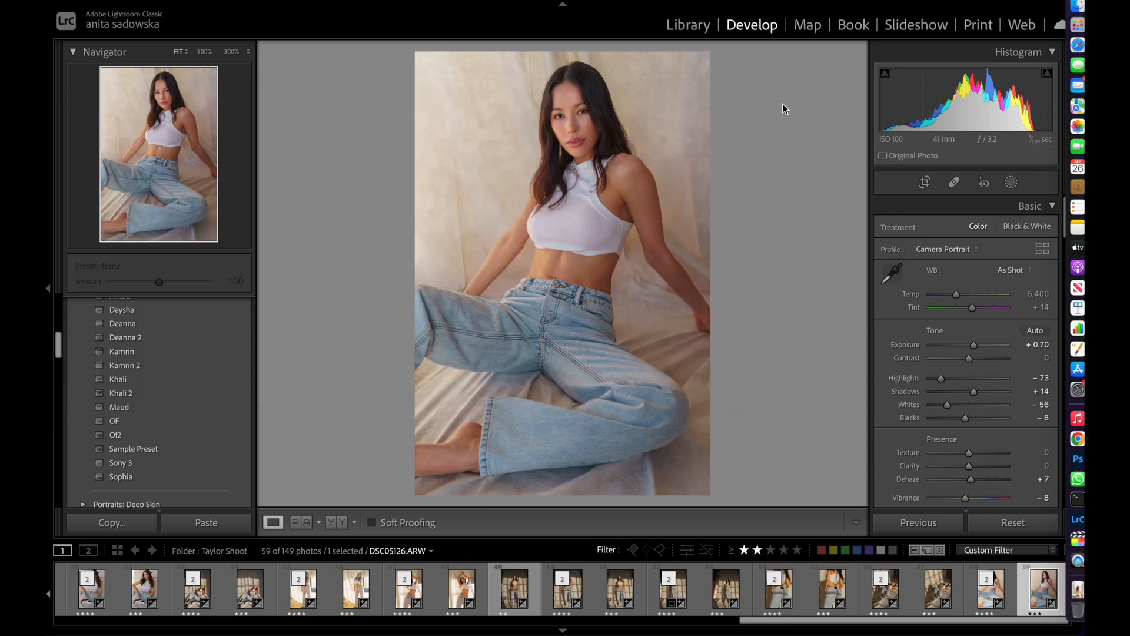
Show the portrait's before and after versions side by side
left_click(297, 522)
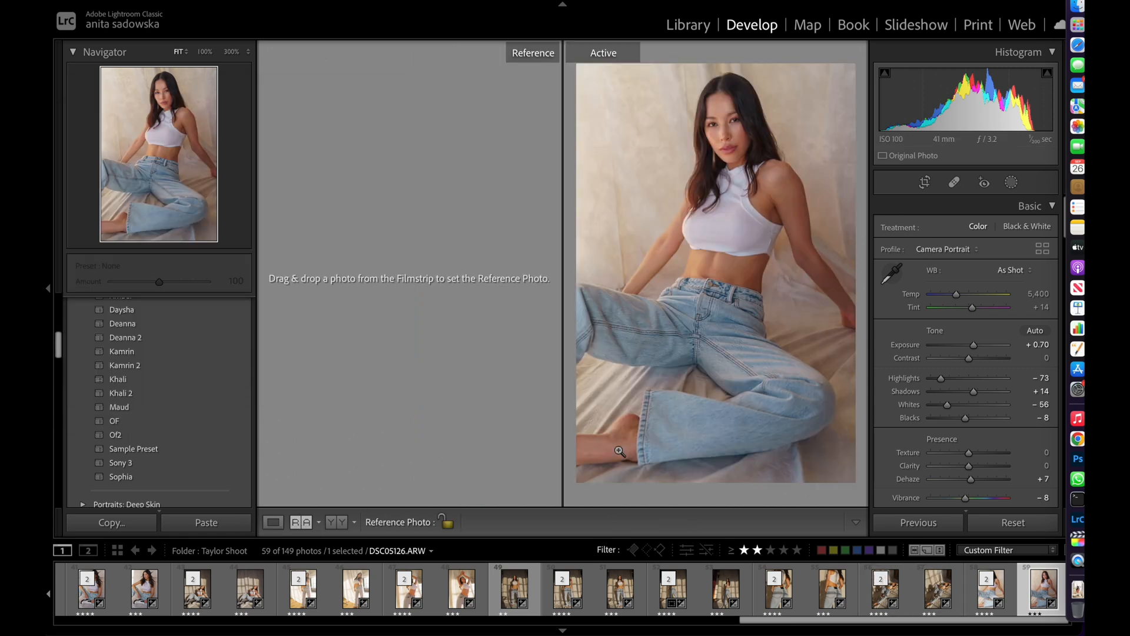
left_click(337, 522)
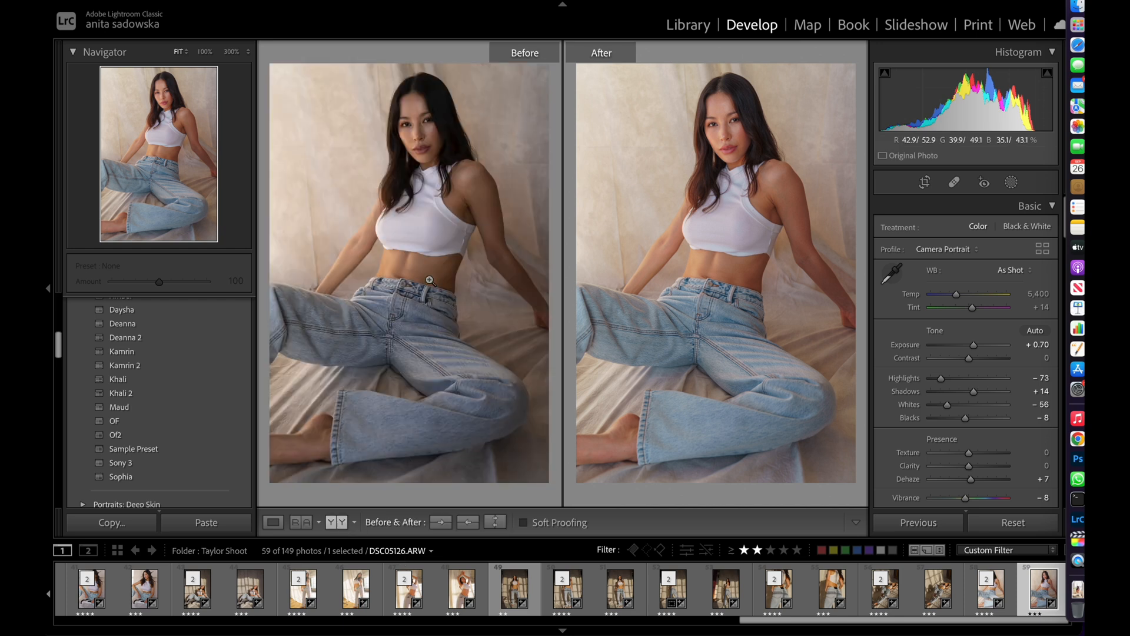